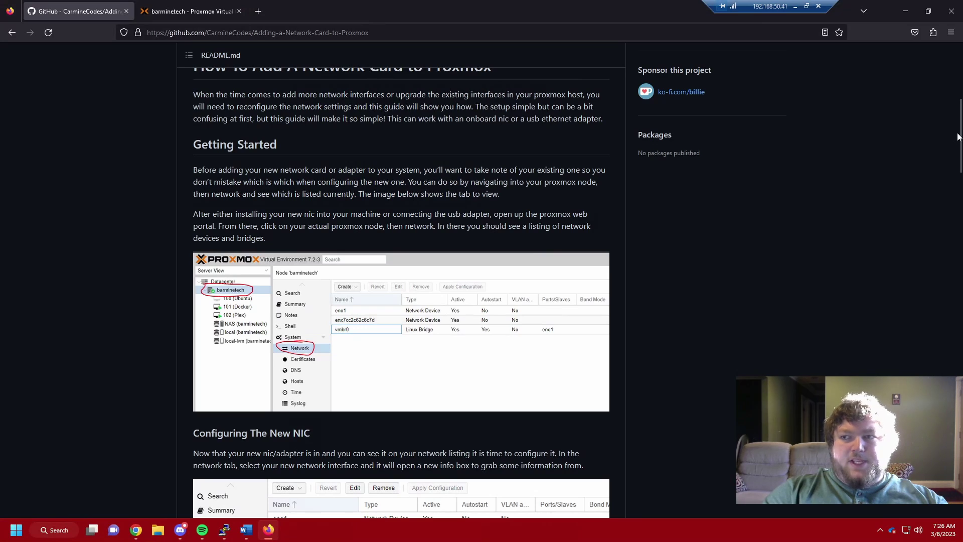
- Switch from the README guide to the barminetech node's network page and close the CA-Server page
scroll(956, 137, up, 1)
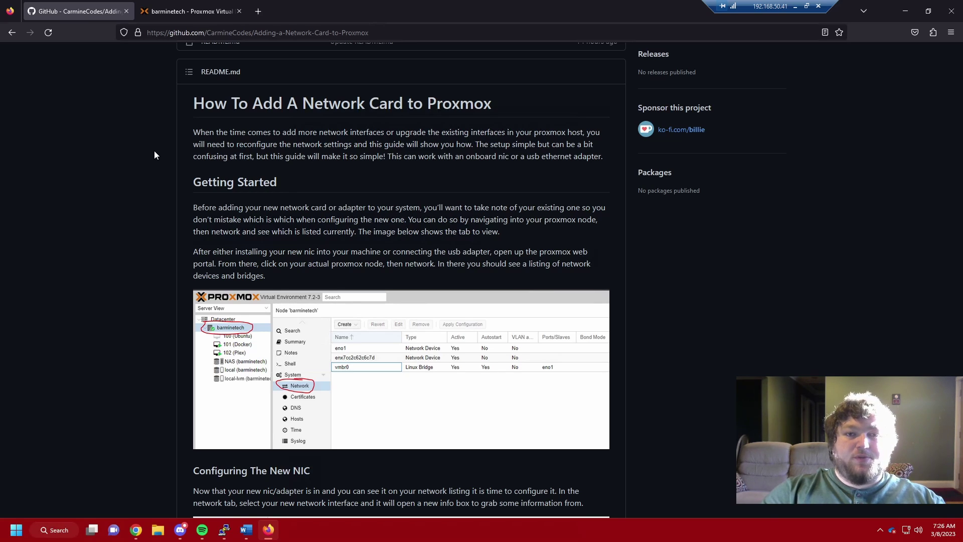
scroll(154, 154, down, 1)
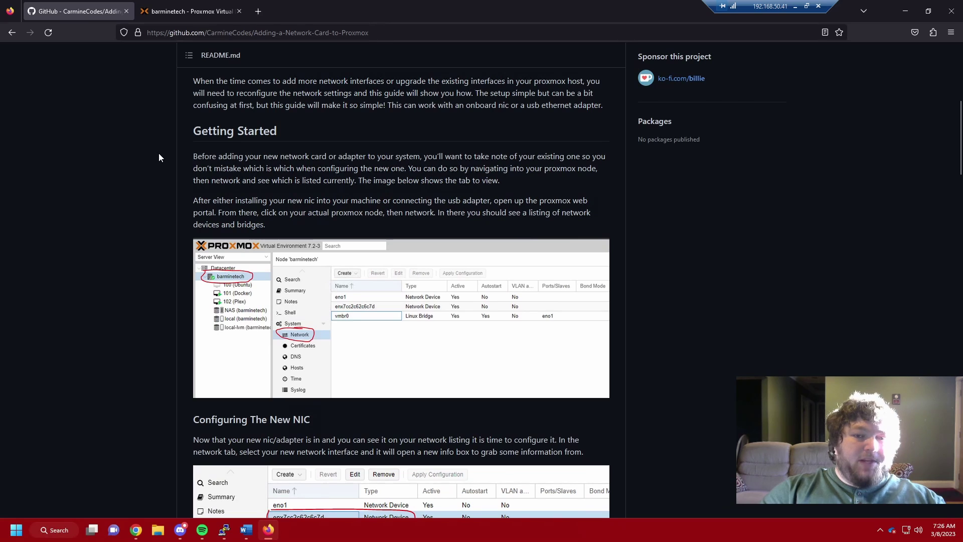
scroll(162, 159, up, 1)
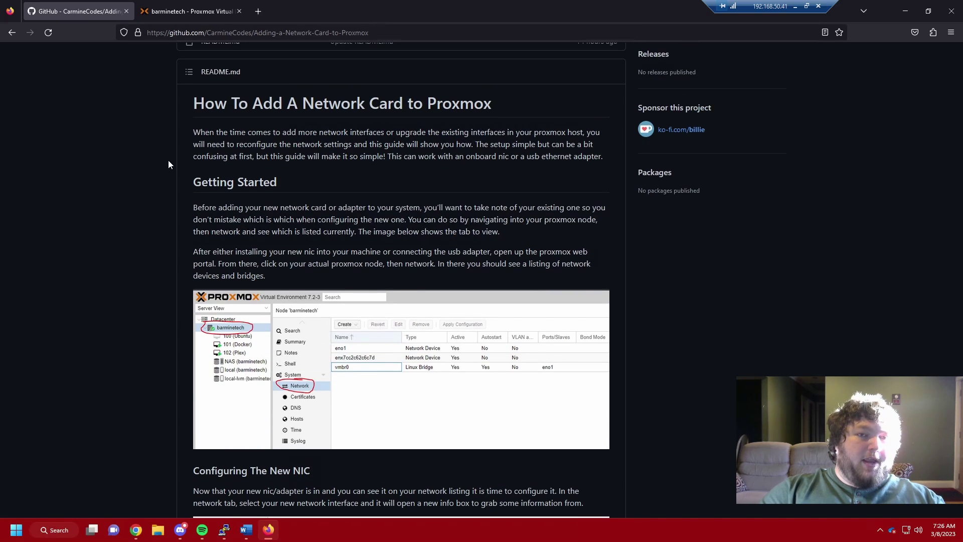
click(203, 15)
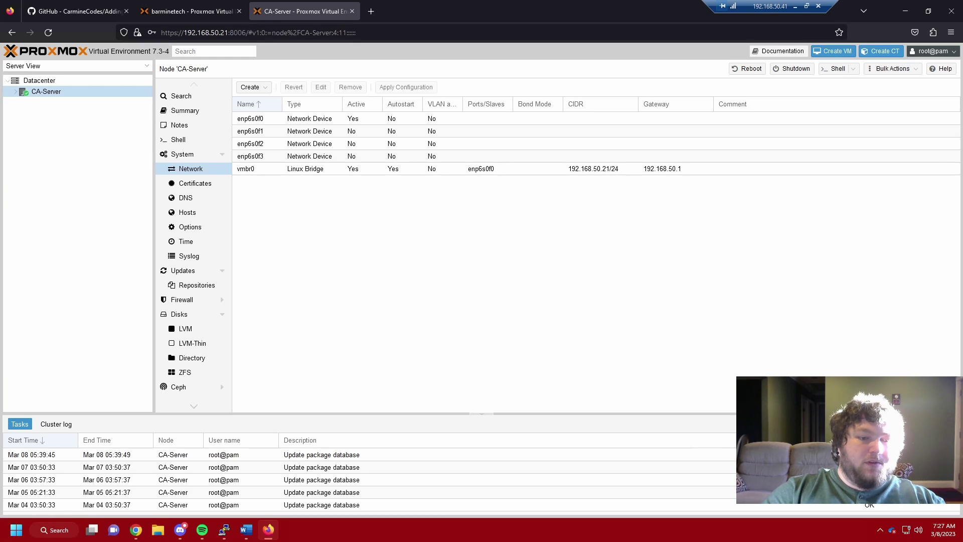
key(ctrl+w)
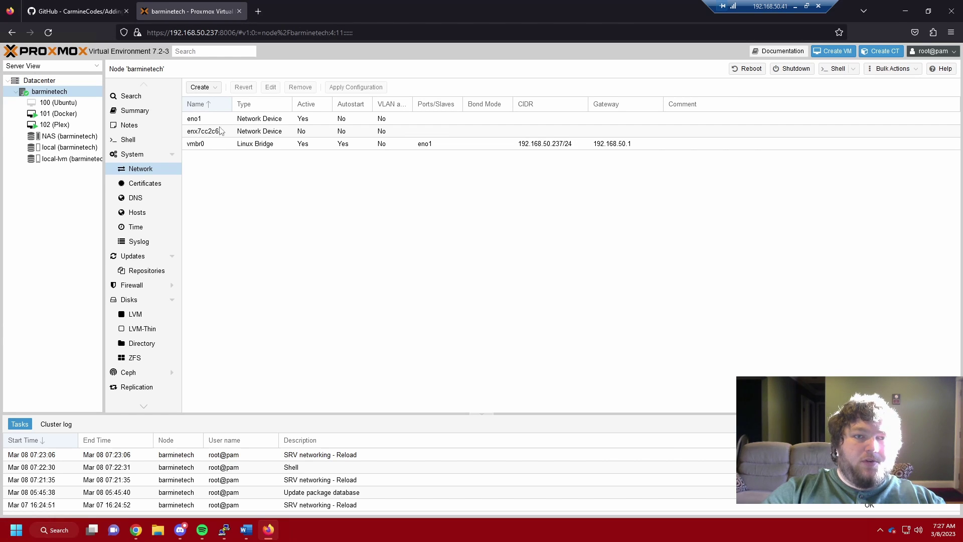
click(79, 11)
click(193, 11)
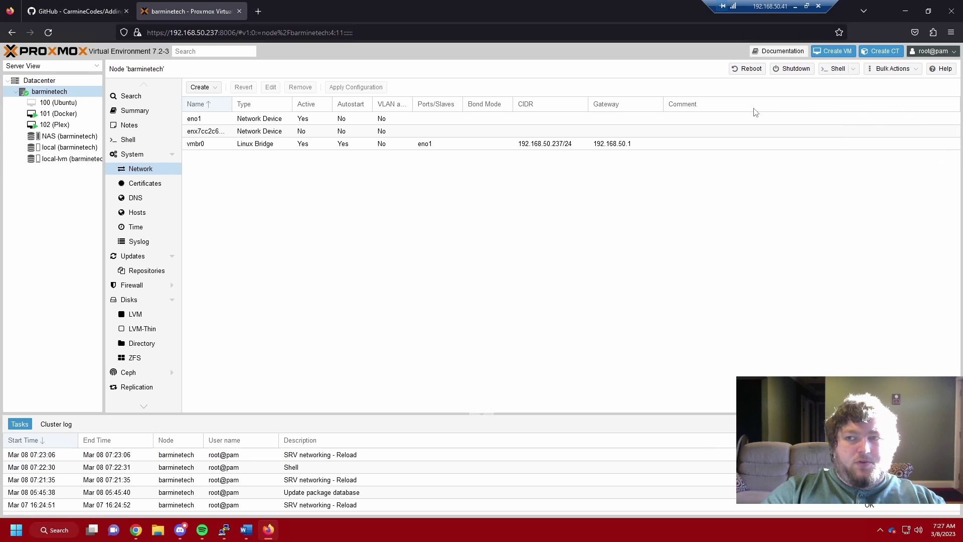
- Tile the barminetech Proxmox page side by side with the Chrome window showing the Adding-a-Network-Card-to-Proxmox guide
drag(192, 11, 753, 108)
drag(282, 11, 962, 149)
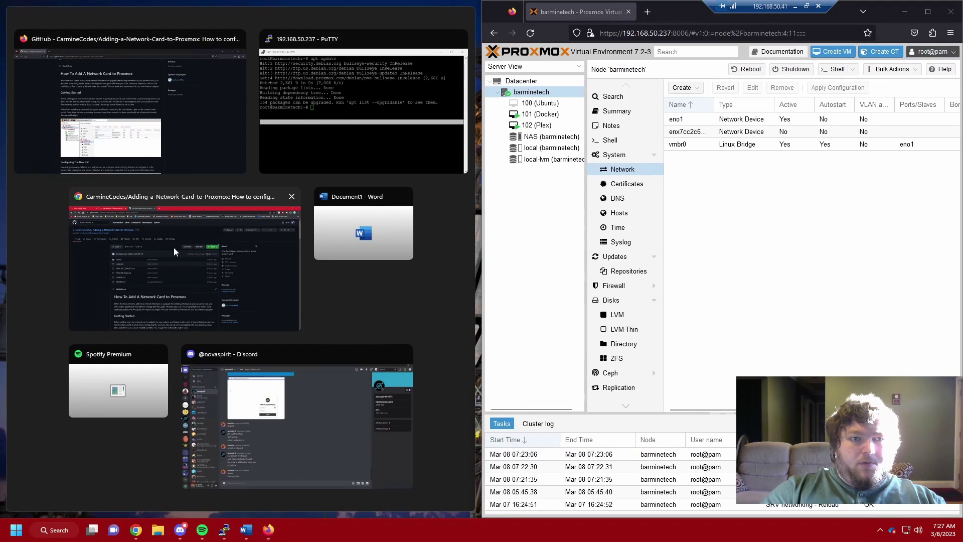
click(174, 248)
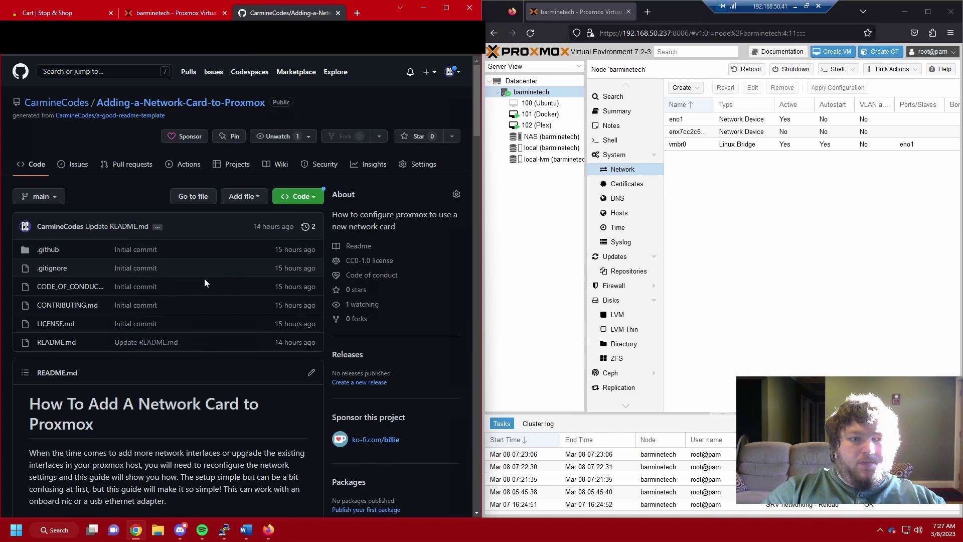
- Following the guide, copy the new network device's full name, enx7cc2c62c6c7d, from its edit dialog and close the dialog without changes
scroll(204, 278, down, 6)
scroll(161, 261, down, 2)
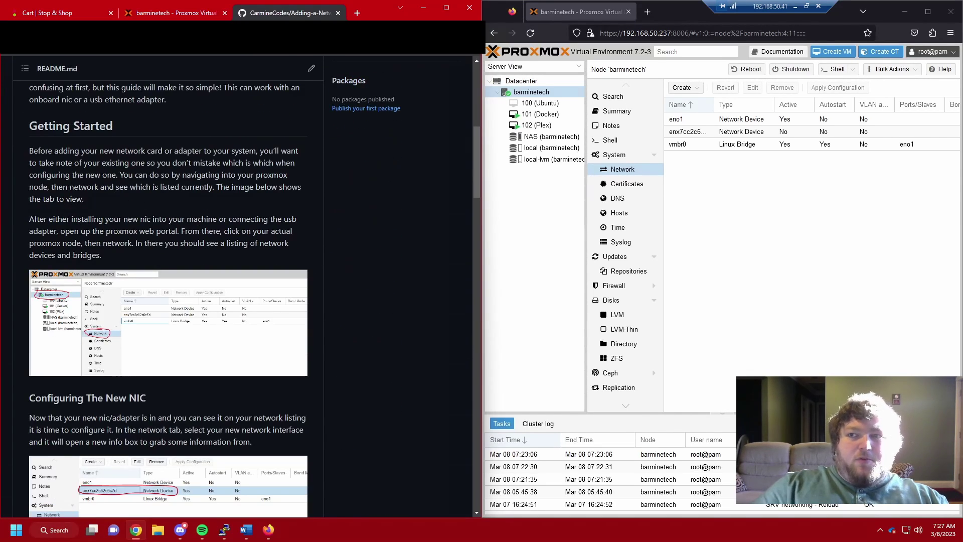
scroll(189, 240, down, 1)
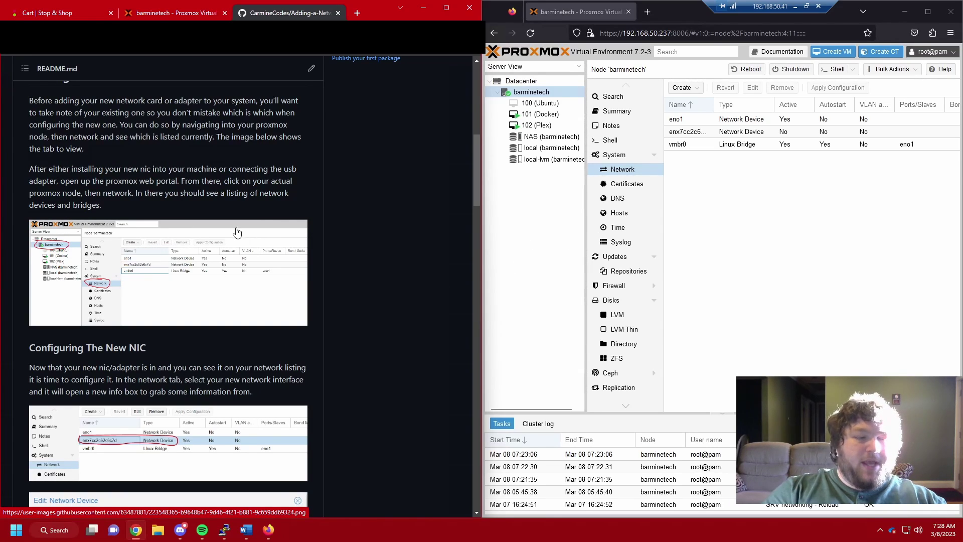
scroll(198, 249, down, 1)
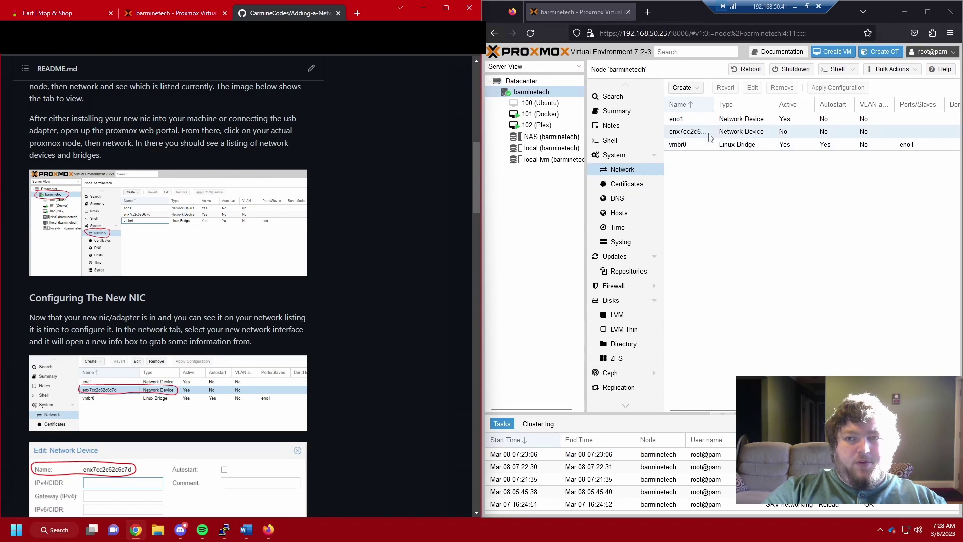
double_click(688, 132)
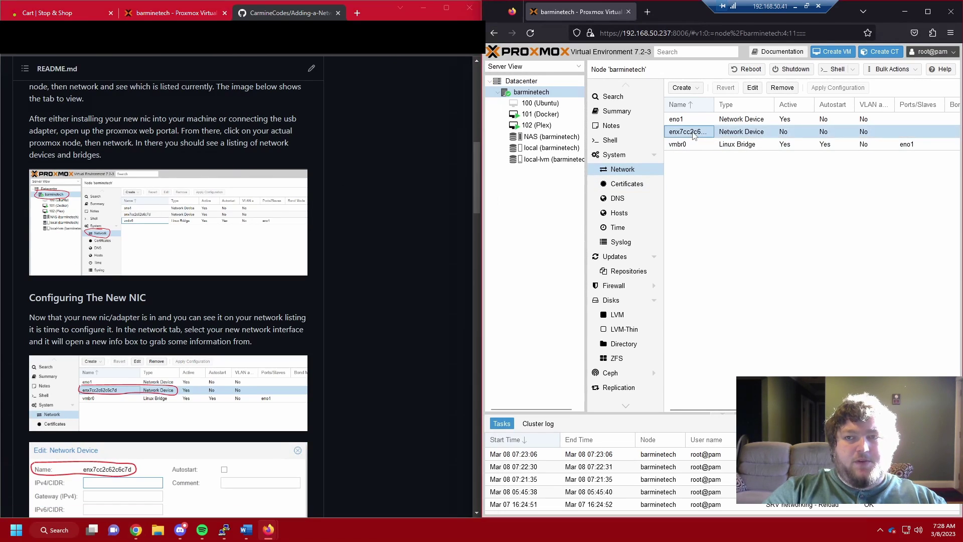
double_click(657, 247)
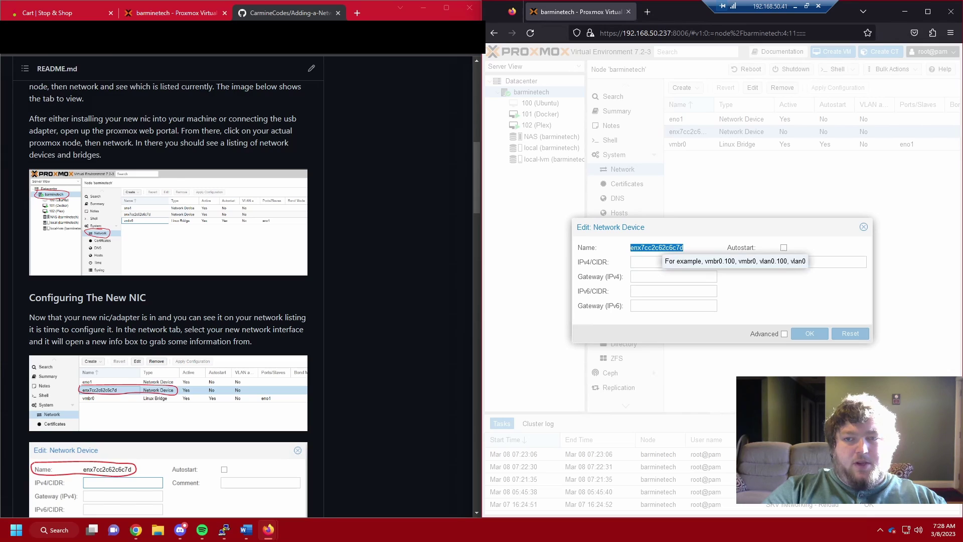
right_click(643, 249)
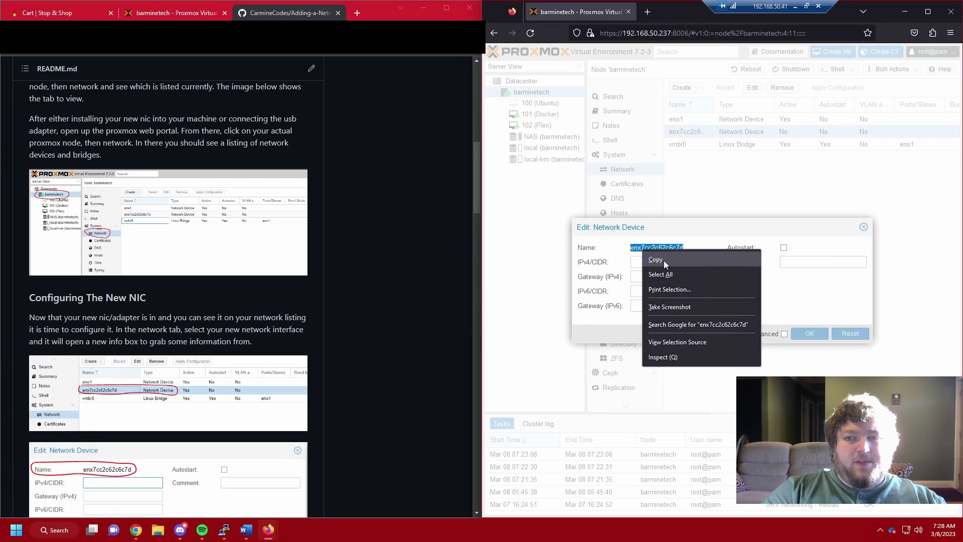
click(654, 259)
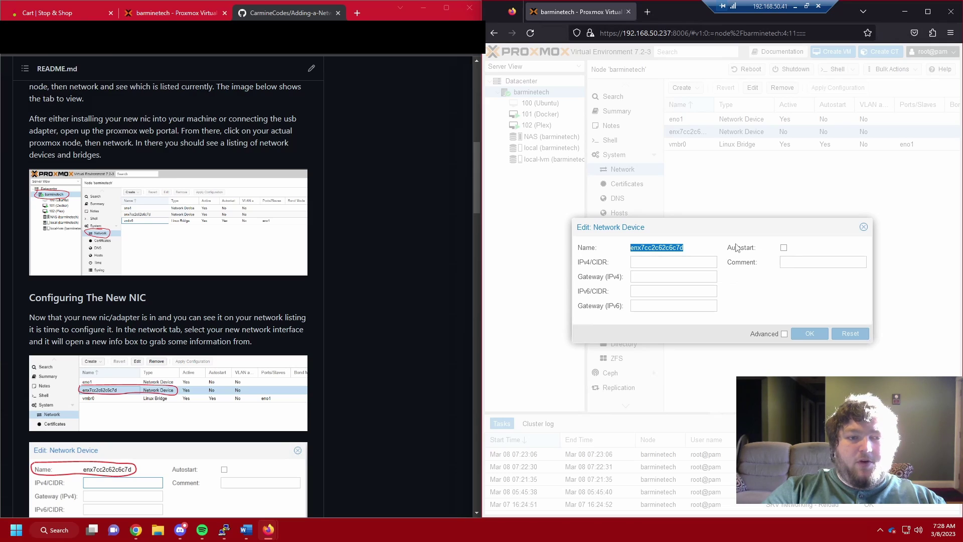
click(863, 227)
- Create a Linux bridge with enx7cc2c62c6c7d as its bridge port and apply the pending network changes
scroll(168, 298, down, 2)
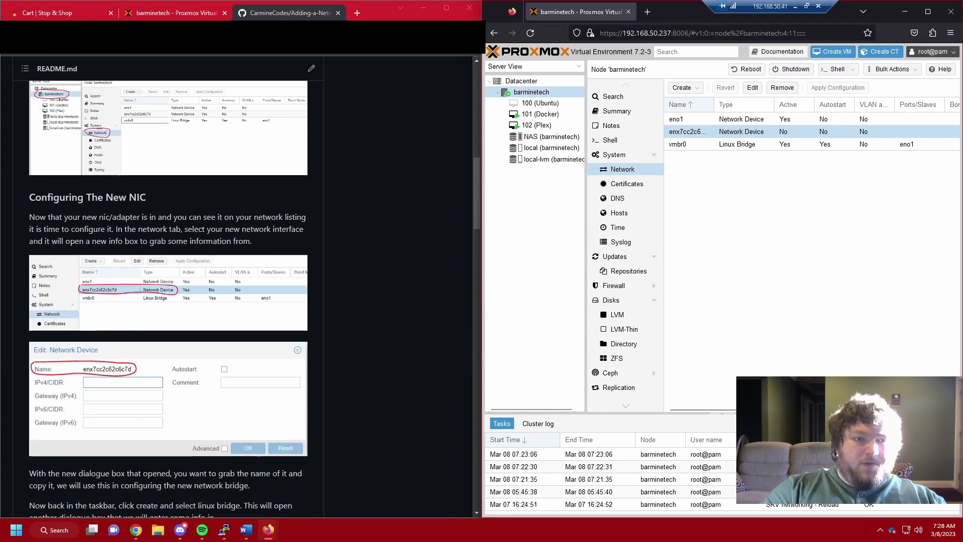
scroll(125, 301, down, 3)
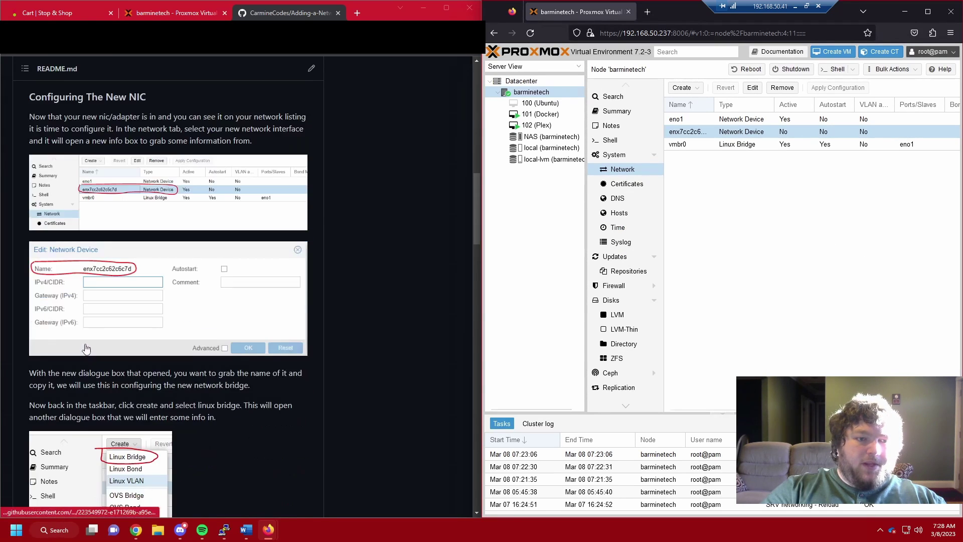
scroll(151, 354, down, 2)
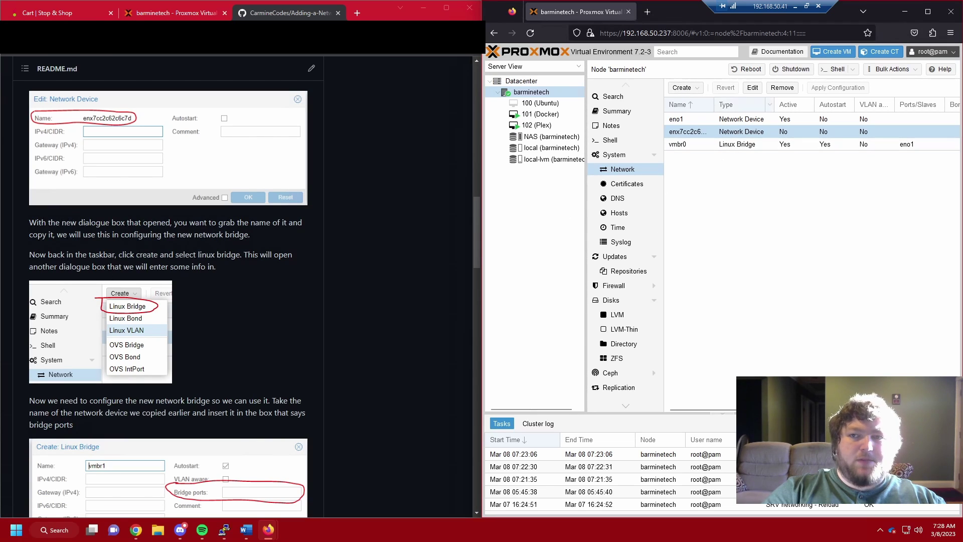
click(696, 89)
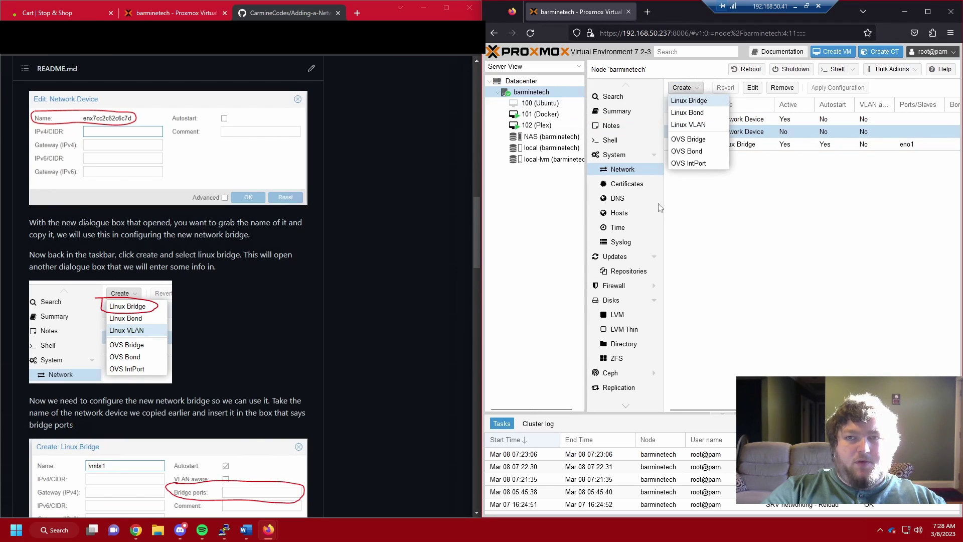
click(703, 101)
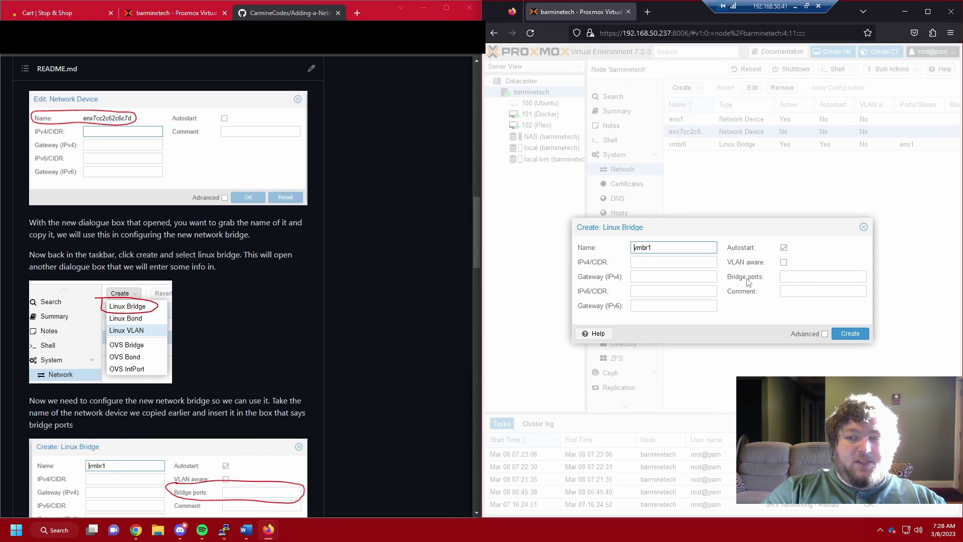
click(802, 277)
key(ctrl+v)
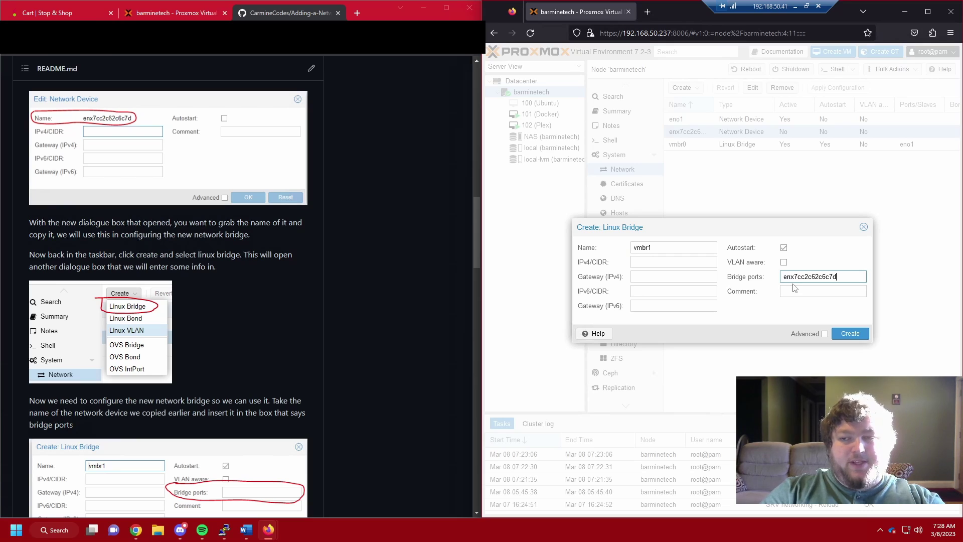
click(851, 334)
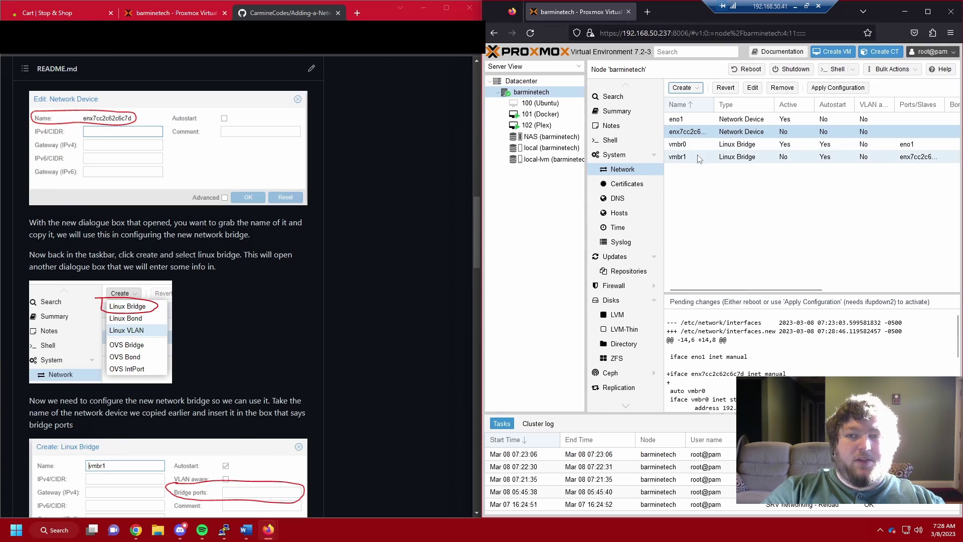
click(838, 88)
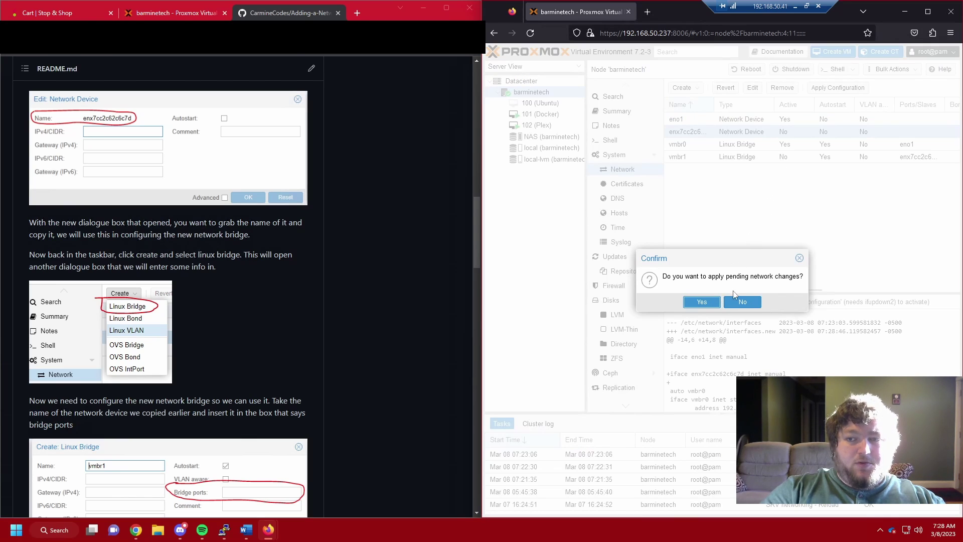
click(704, 302)
- Show the guide's section on entering the new bridge's network information and maximize the Proxmox window
click(195, 303)
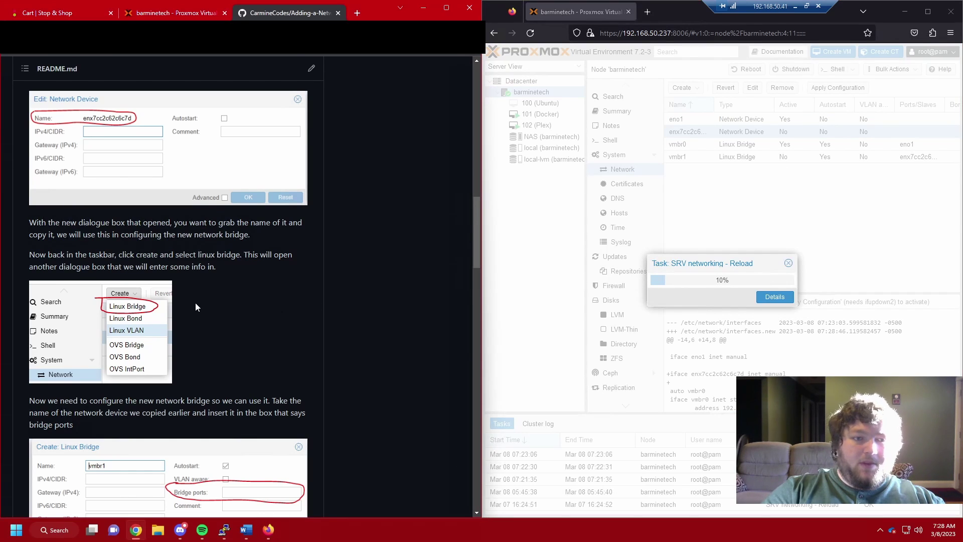
scroll(195, 302, down, 3)
scroll(71, 312, down, 4)
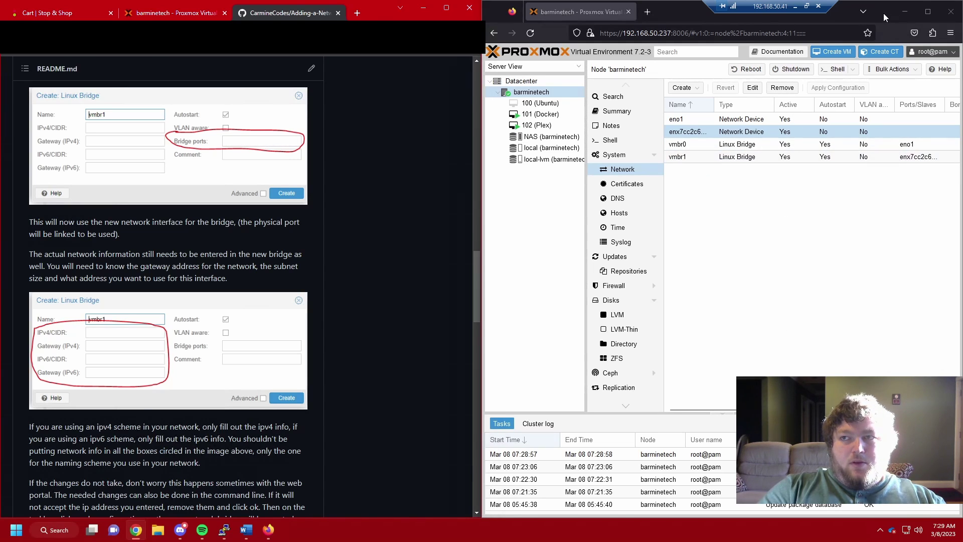
drag(883, 13, 850, 132)
double_click(850, 132)
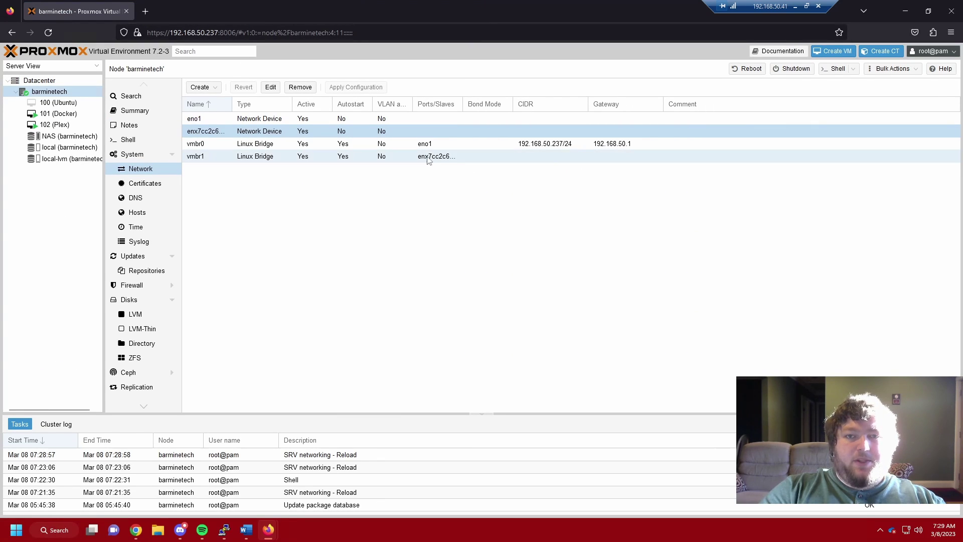
- Try to assign bridge vmbr1 the IPv4/CIDR 192.168.1.2/24 and the IPv4 gateway 192.168.1.1
double_click(214, 158)
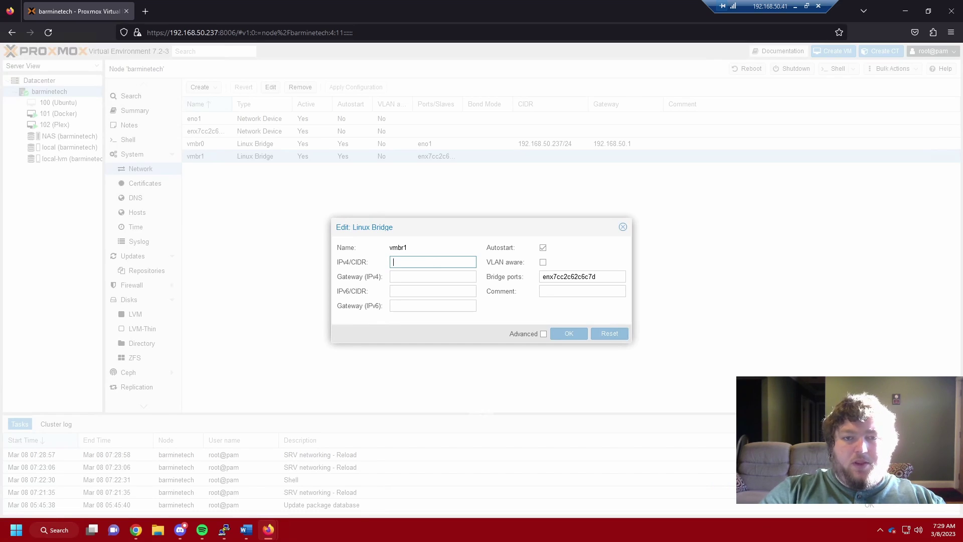
text(192.168.1.2)
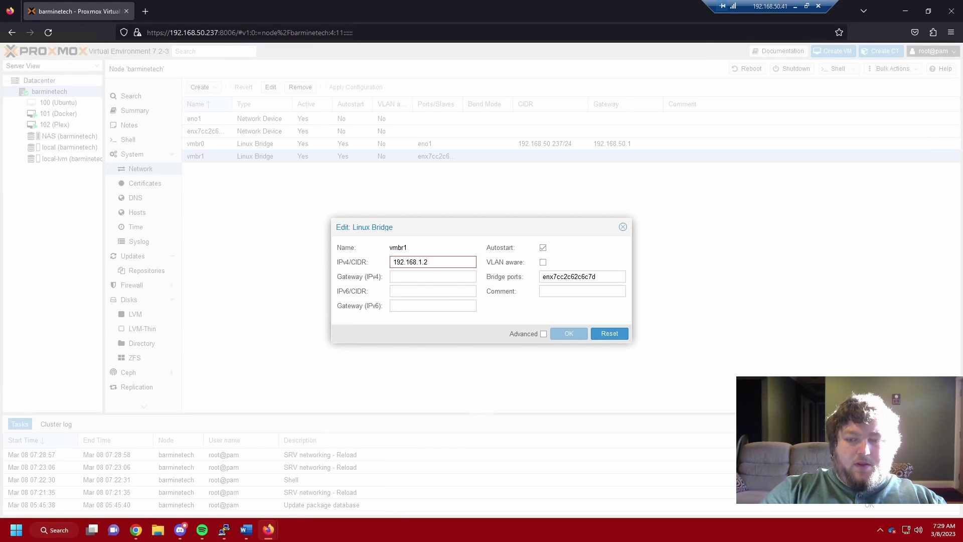
text(/24)
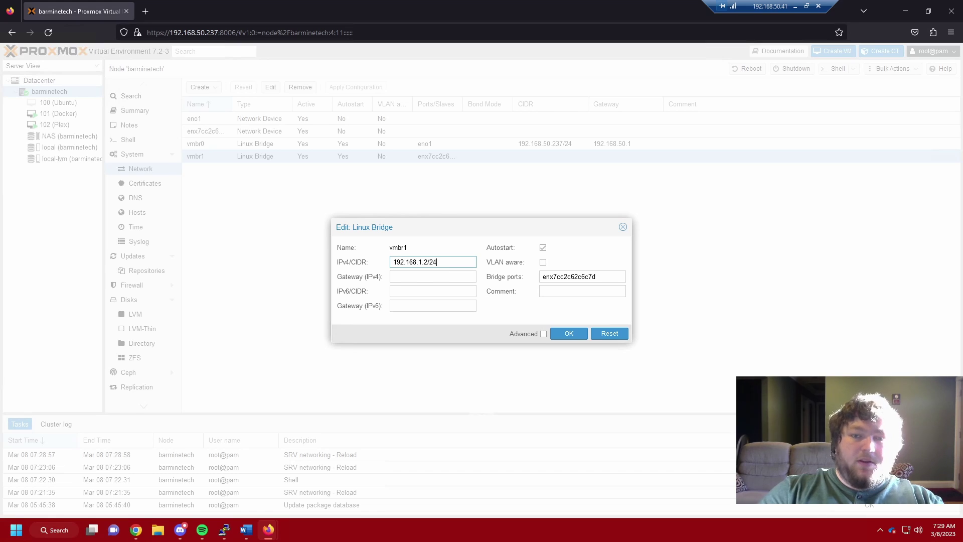
key(Tab)
text(192)
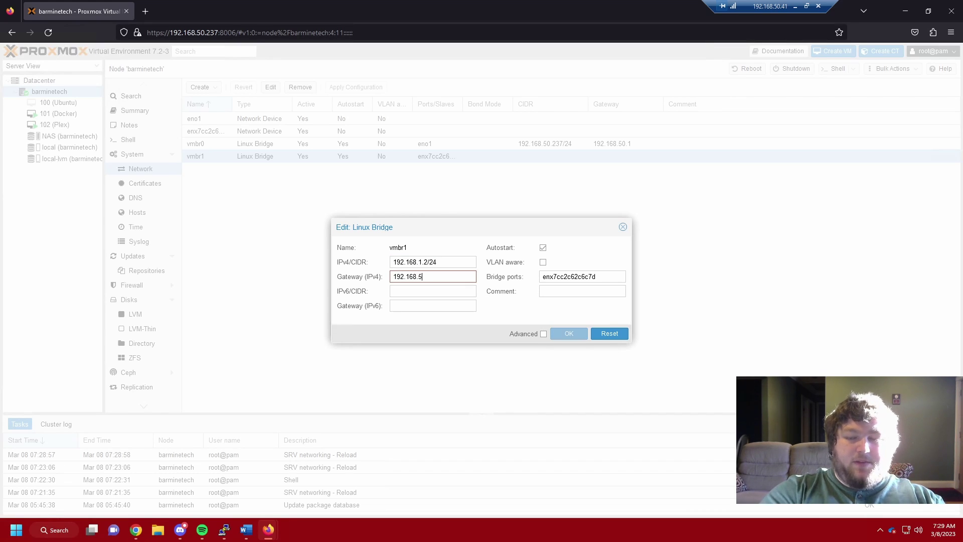
text(.168.1.1)
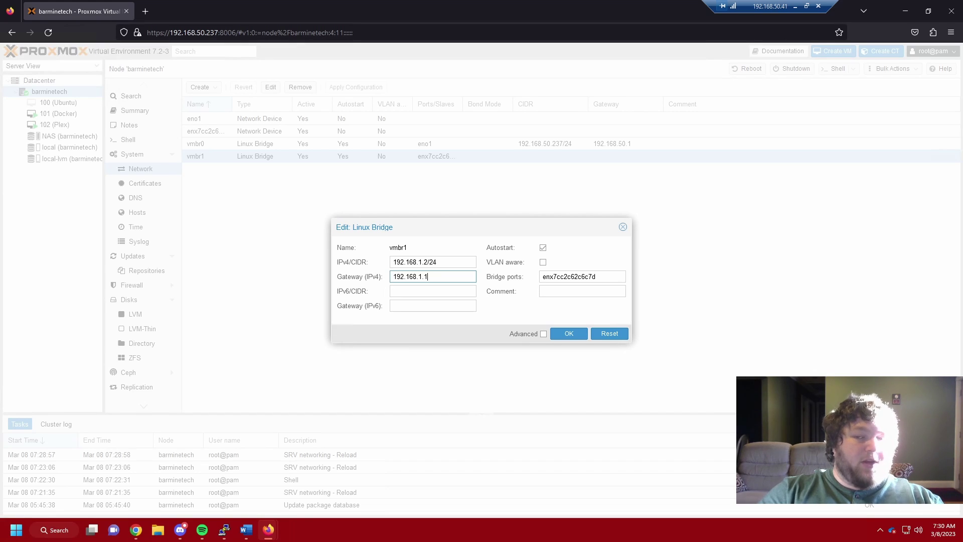
click(569, 333)
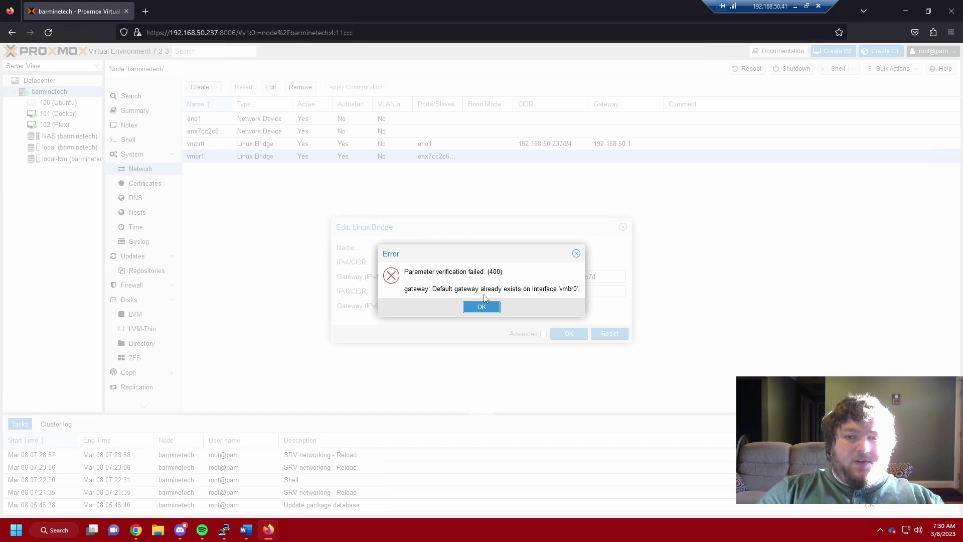
click(496, 307)
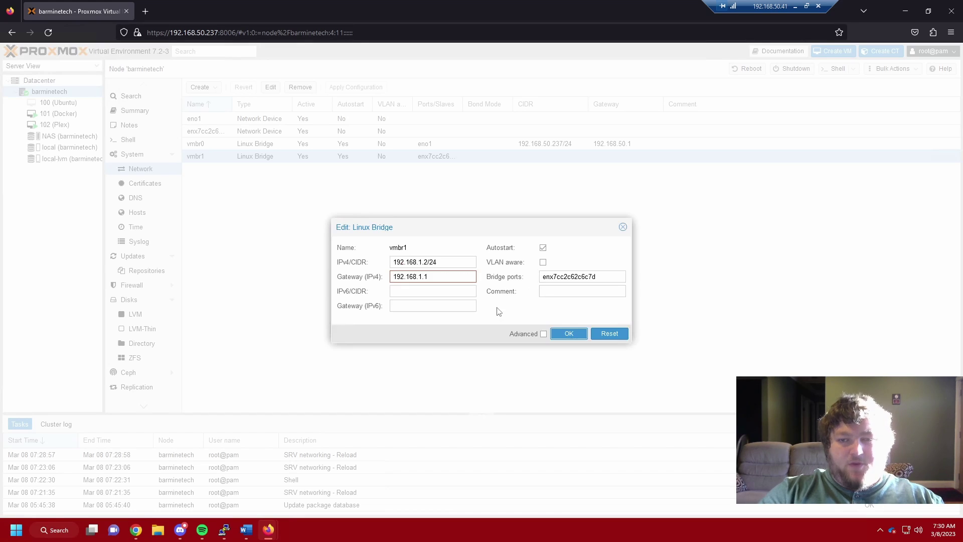
- Clear the IPv4 gateway and IPv4/CIDR values from the vmbr1 bridge settings
double_click(425, 277)
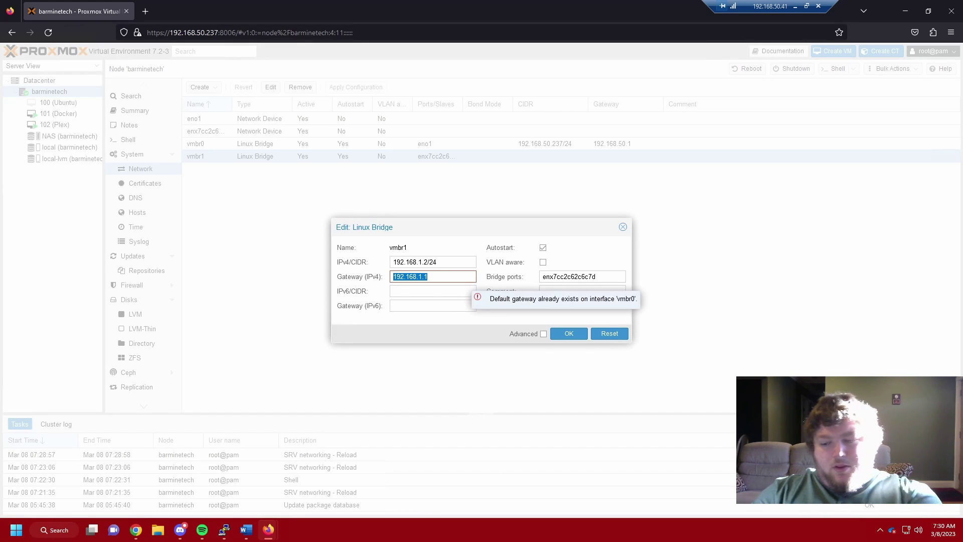
key(BackSpace)
key(shift+Tab)
key(BackSpace)
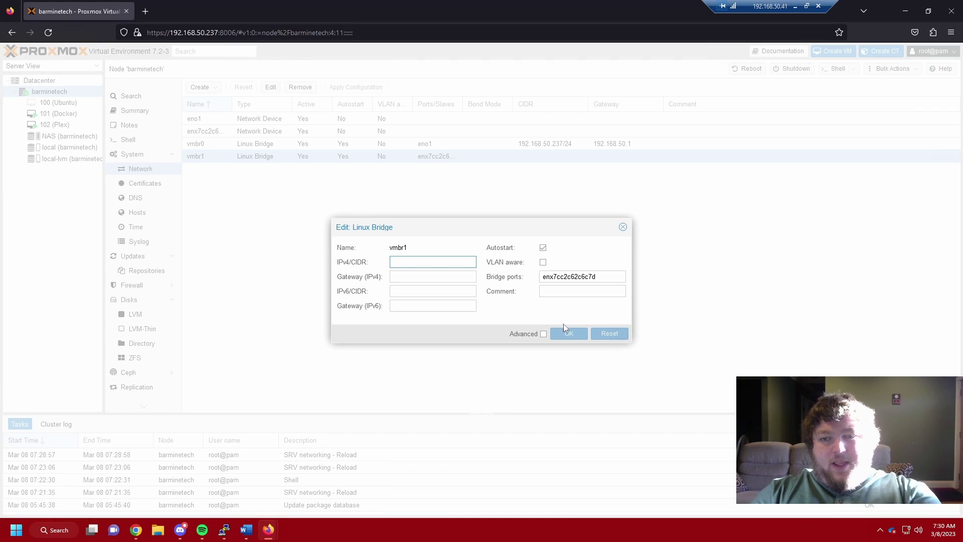
- Close the vmbr1 bridge settings and show the guide's section on backing up and editing /etc/network/interfaces
click(623, 229)
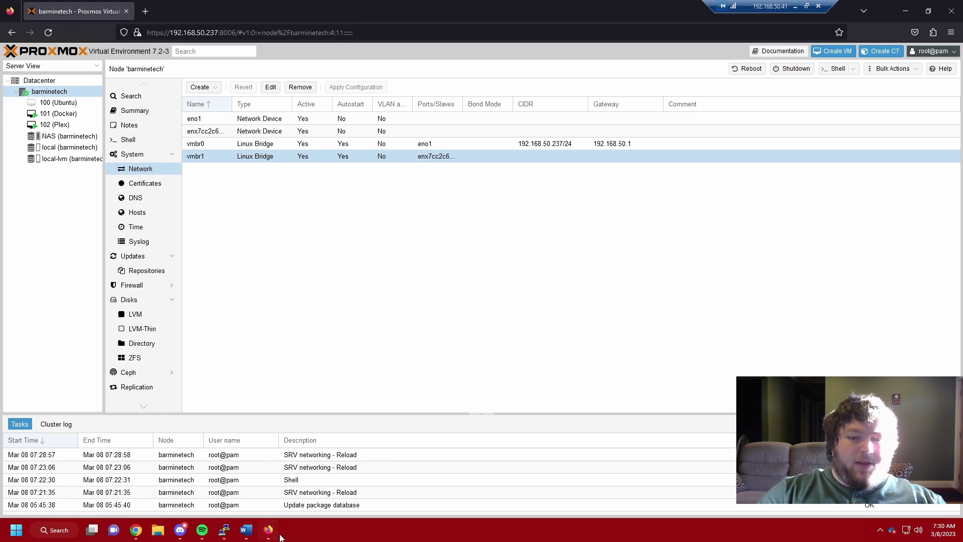
click(209, 477)
scroll(239, 321, down, 1)
scroll(239, 322, down, 5)
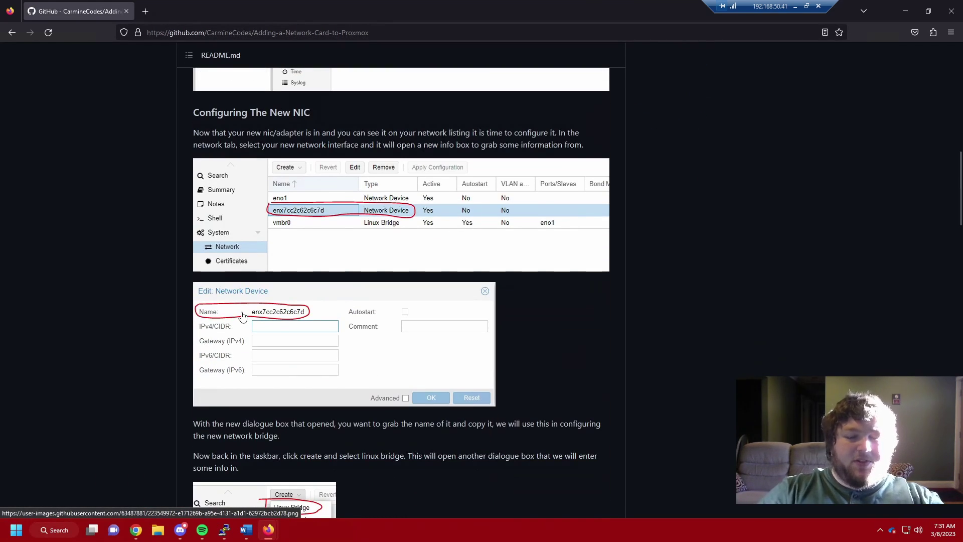
scroll(226, 319, down, 1)
scroll(225, 319, down, 1)
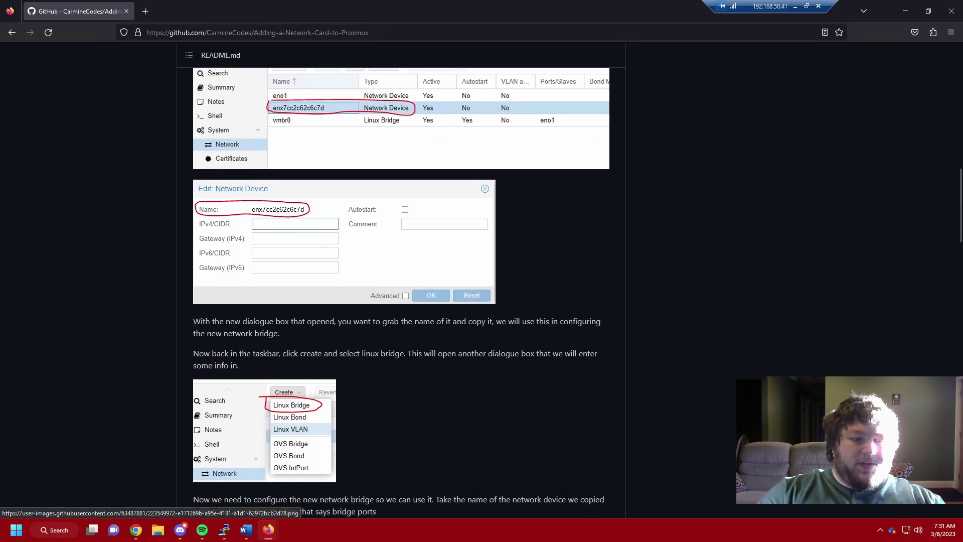
scroll(389, 316, down, 3)
scroll(386, 316, down, 10)
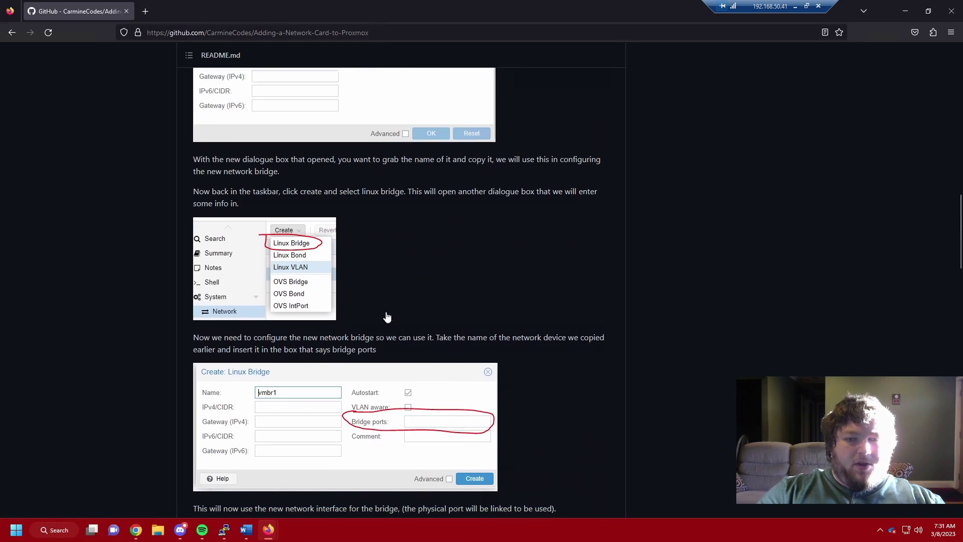
scroll(387, 316, down, 7)
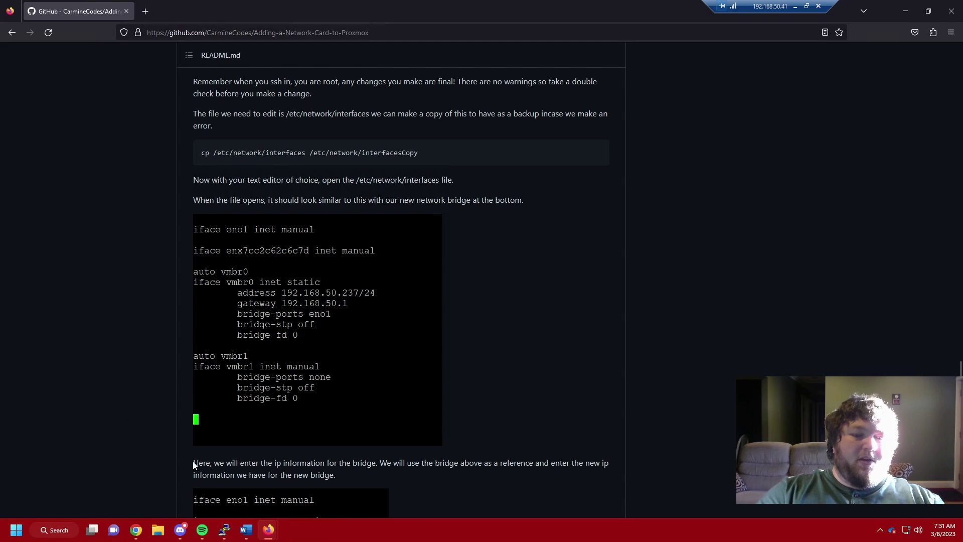
- Switch to the PuTTY session on the Proxmox host and clear the terminal
click(224, 529)
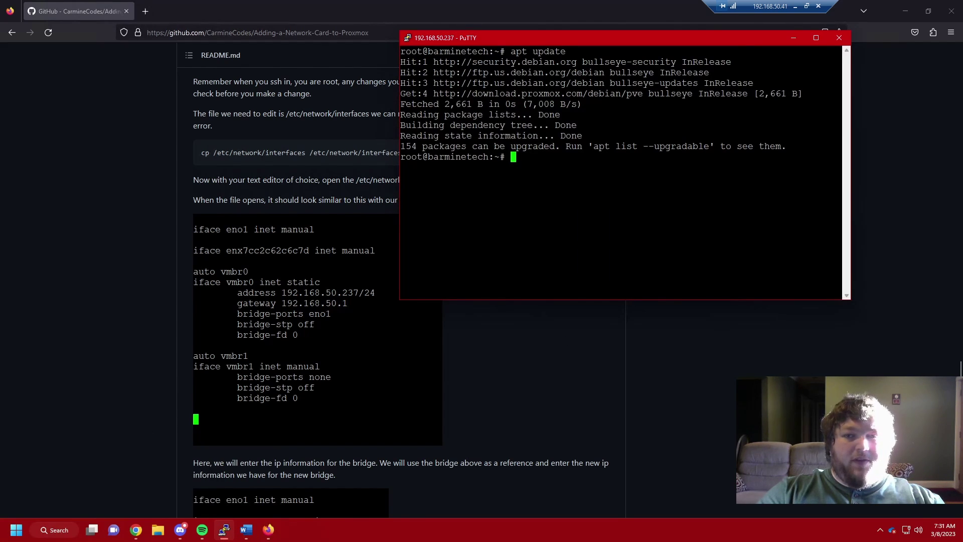
text(clear)
key(Return)
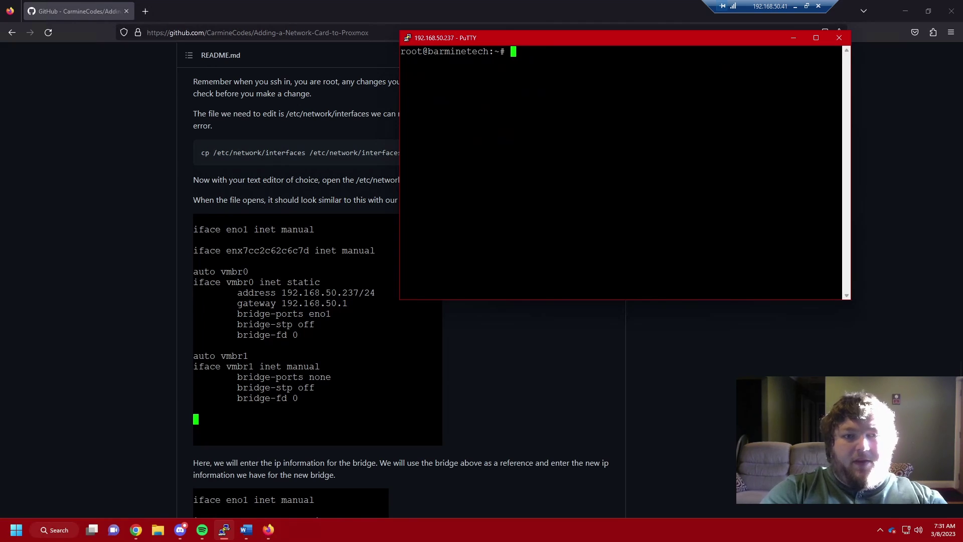
- Return to the guide in Firefox and examine its example interfaces file and the instructions for entering the bridge's IP information
click(242, 164)
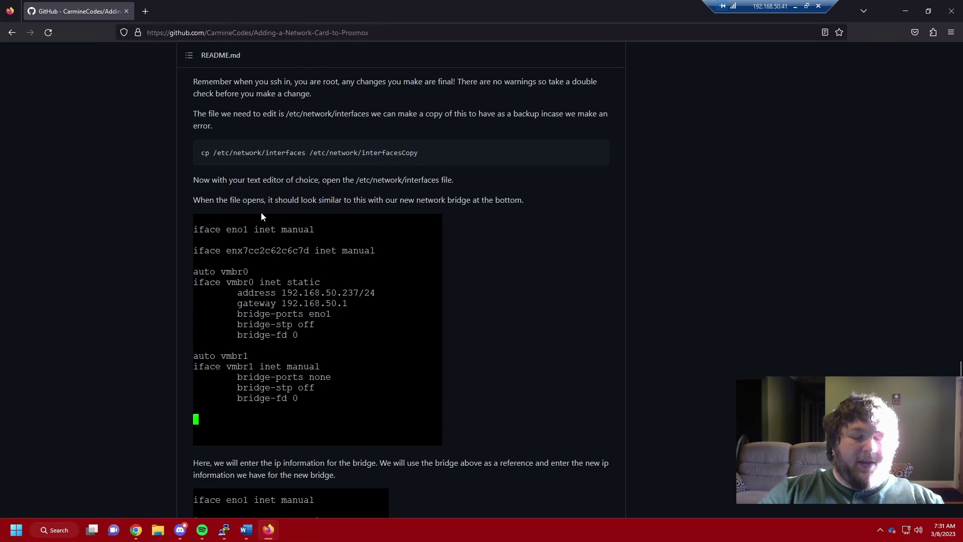
scroll(211, 268, down, 1)
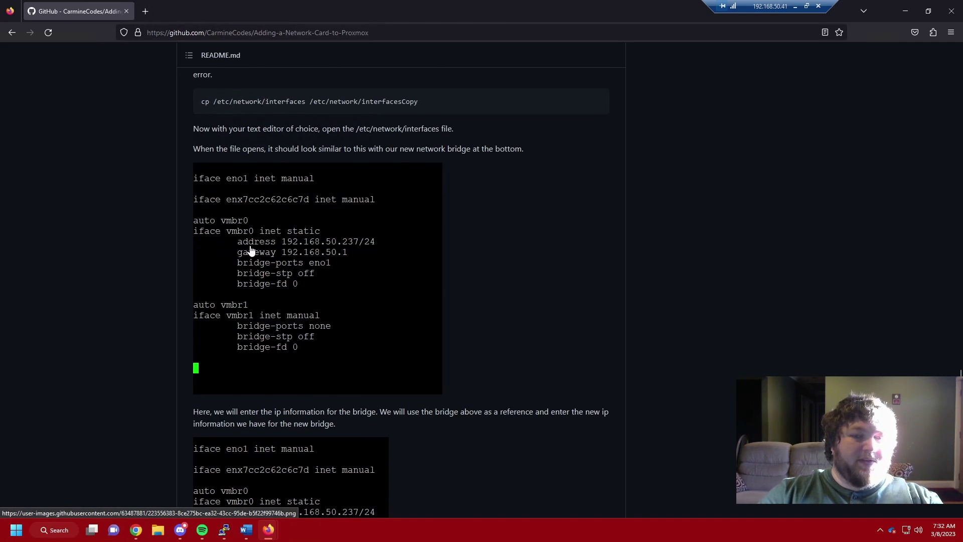
scroll(251, 271, down, 1)
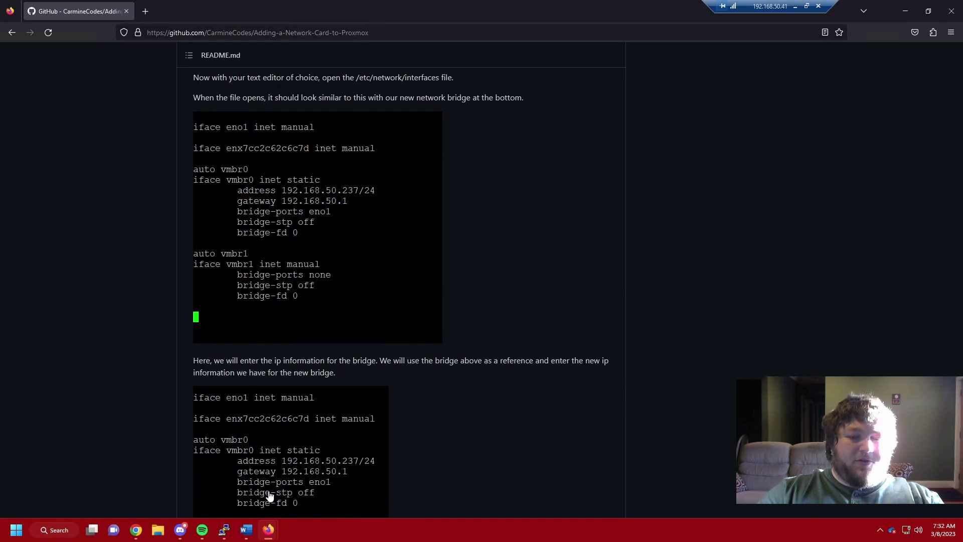
- Switch to PuTTY and open /etc/network/interfaces in the nano editor
click(224, 530)
text(n)
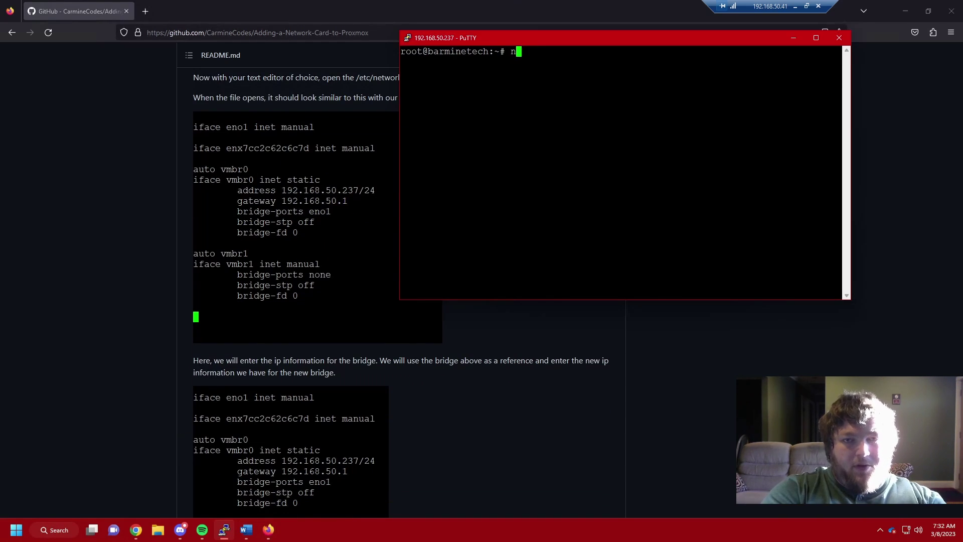
text(ano /etc/network.)
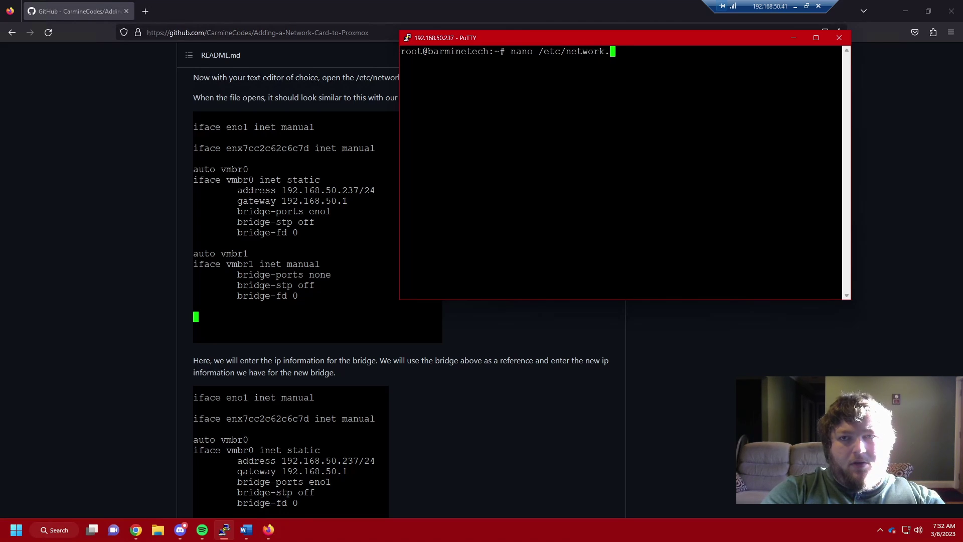
key(BackSpace)
text(/inter)
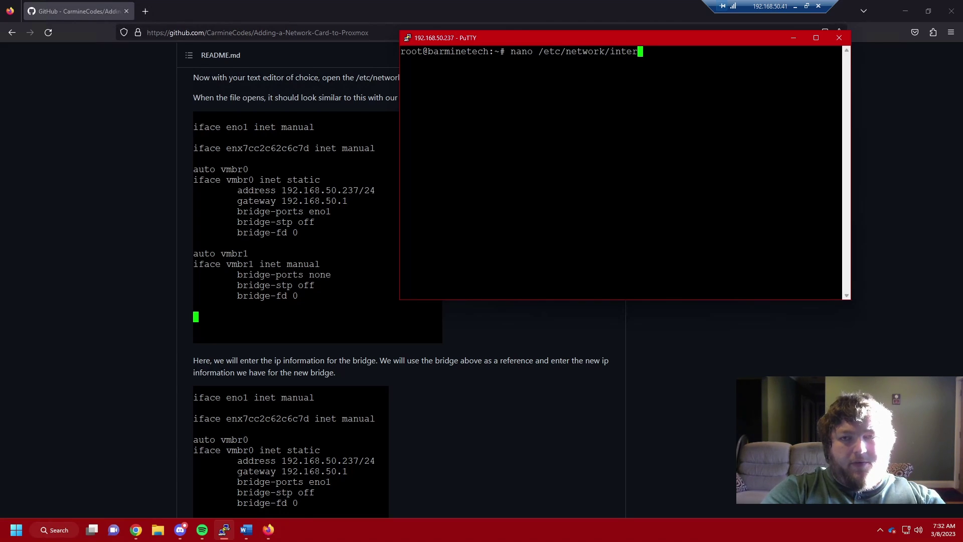
text(faces)
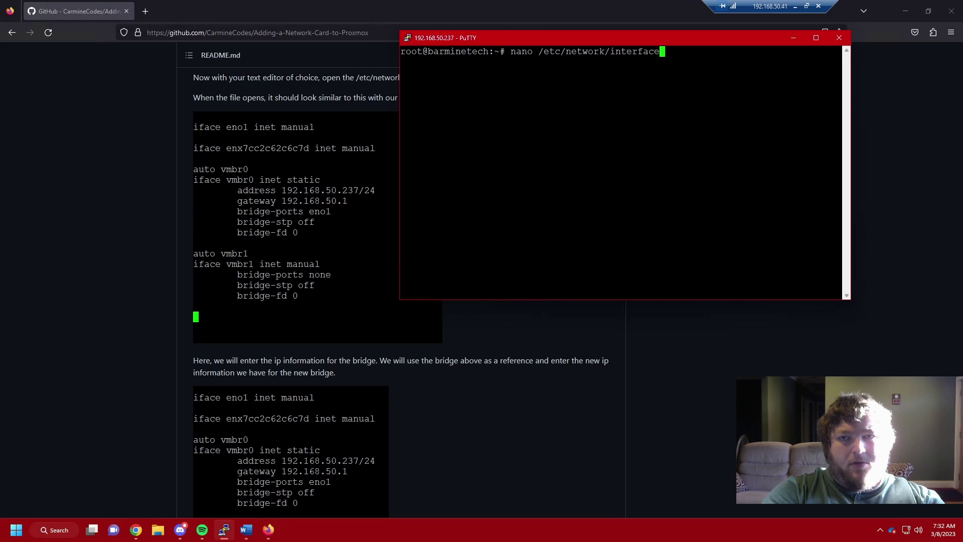
key(Return)
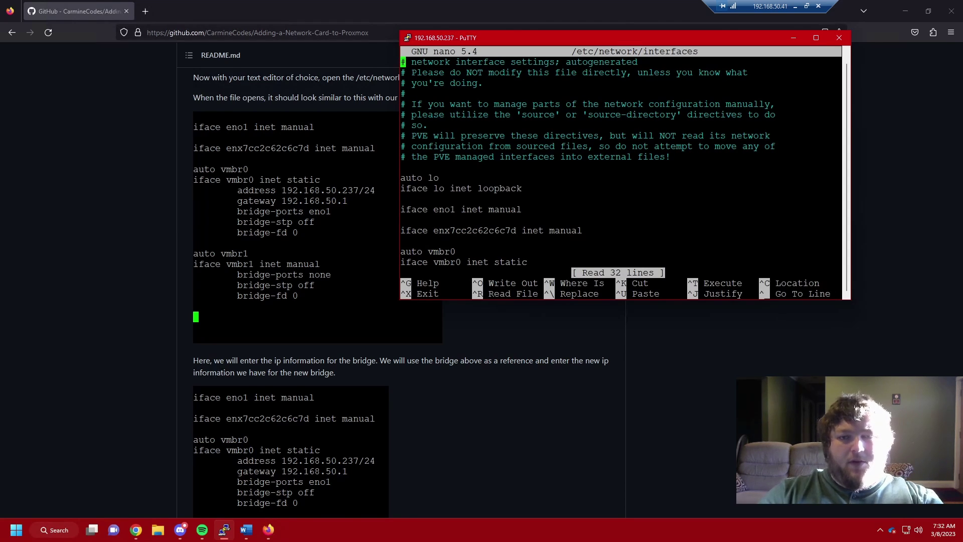
- Examine the network device and bridge entries through to the end of the interfaces file
key(Down)
key(Down)
key(Down)
key(Down)
key(Down)
key(Down)
key(Down)
key(Down)
key(Down)
key(Down)
key(Down)
key(Down)
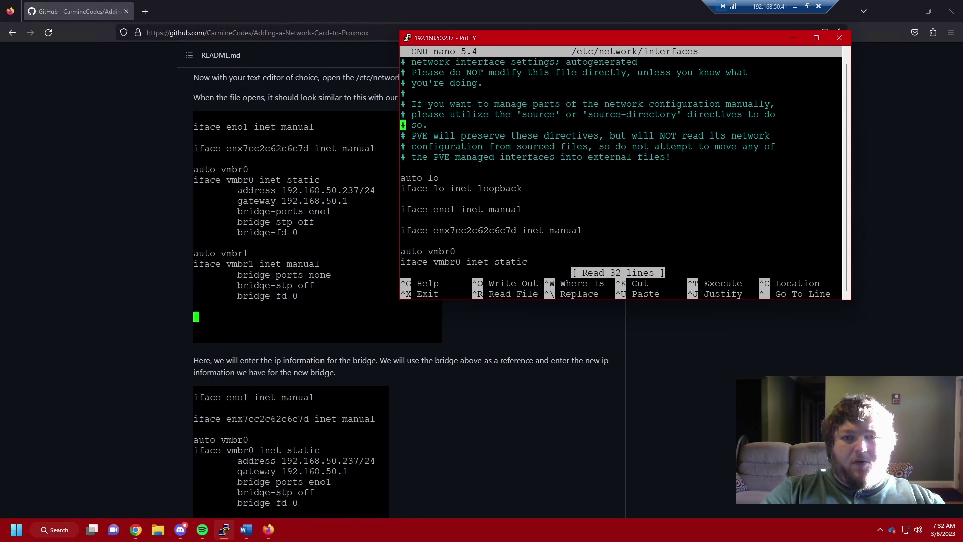
key(Down)
key(Down)
key(Down)
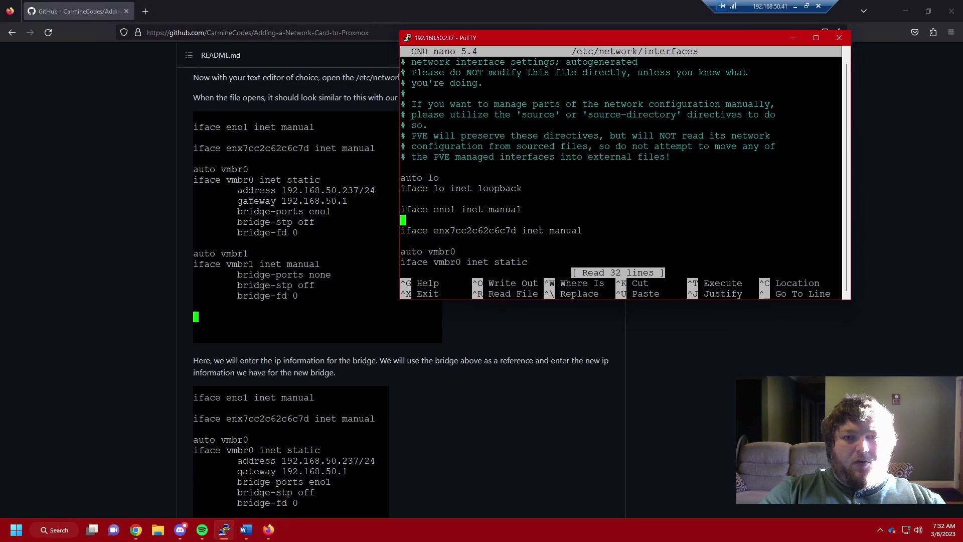
key(Down)
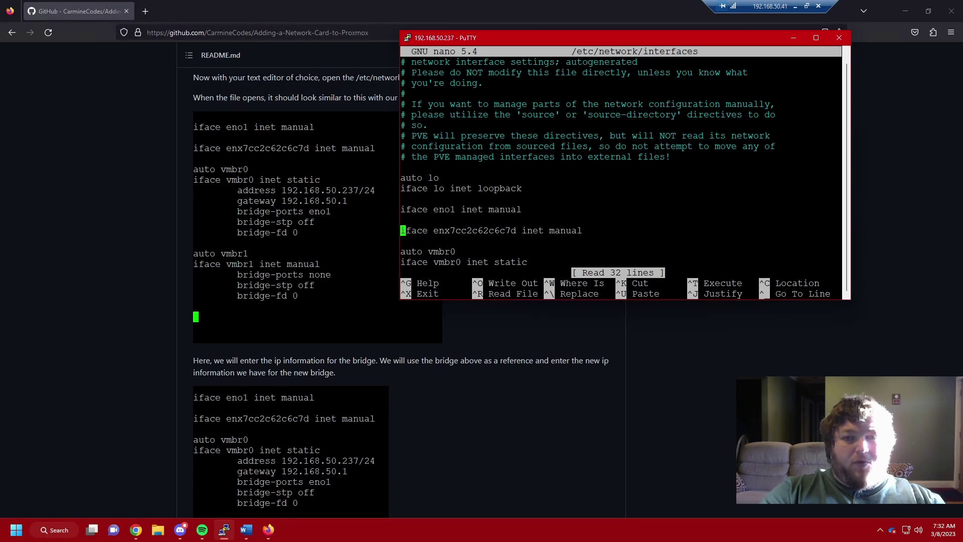
key(Down)
key(Down)
key(Down)
key(Down)
key(Down)
key(Down)
key(Down)
key(Down)
key(Down)
key(Down)
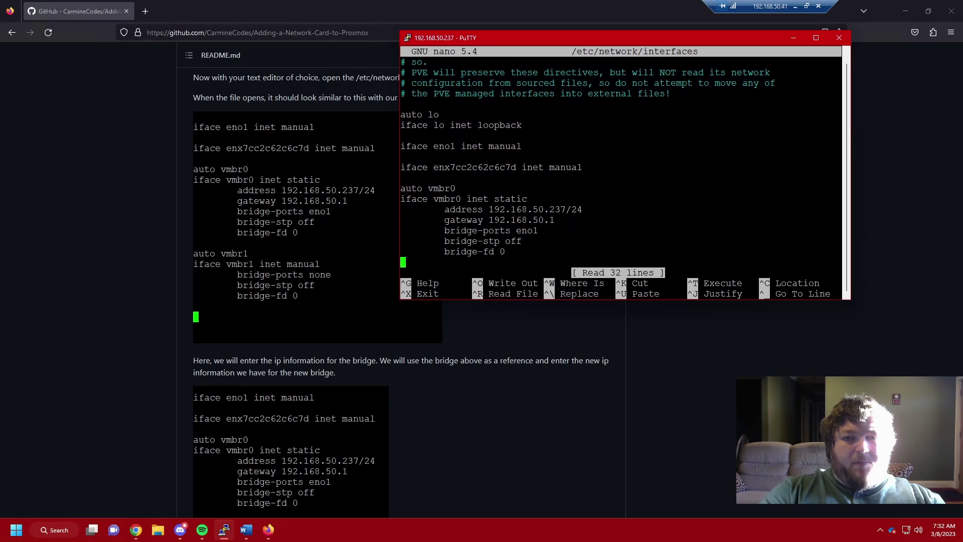
key(Down)
key(Down)
key(Down)
key(Down)
key(Down)
key(Down)
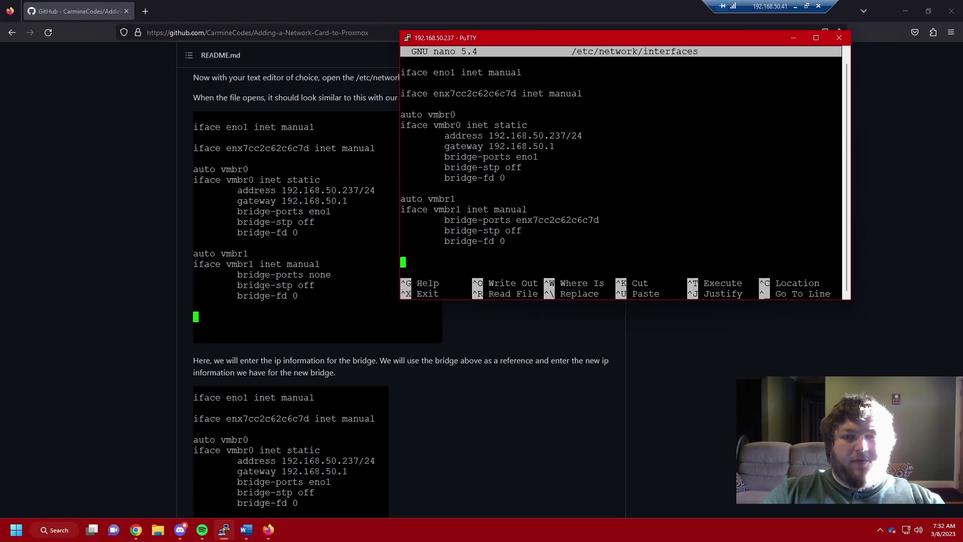
- Add the indented line "adress 191.169.1.2" directly below "iface vmbr1 inet manual"
key(Up)
key(Up)
key(Up)
key(Up)
key(Left)
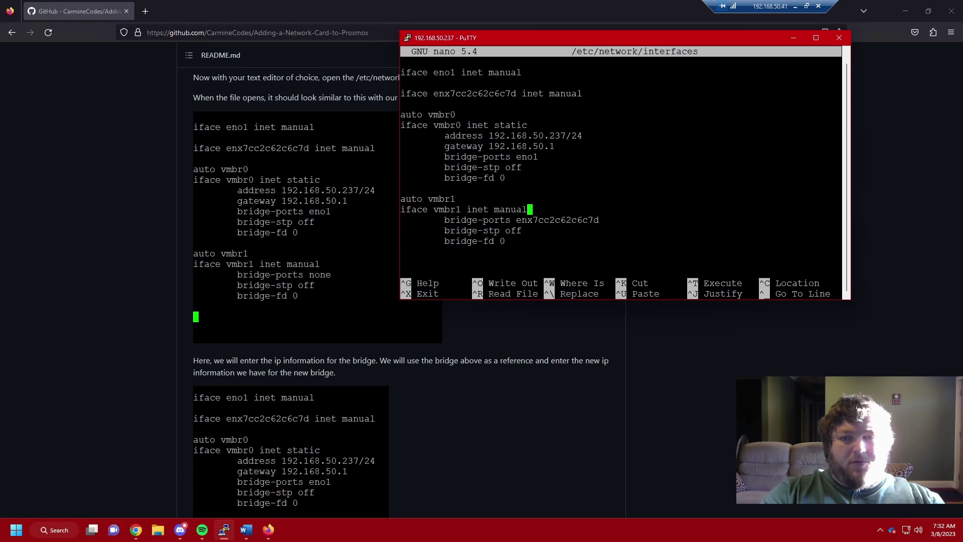
key(Return)
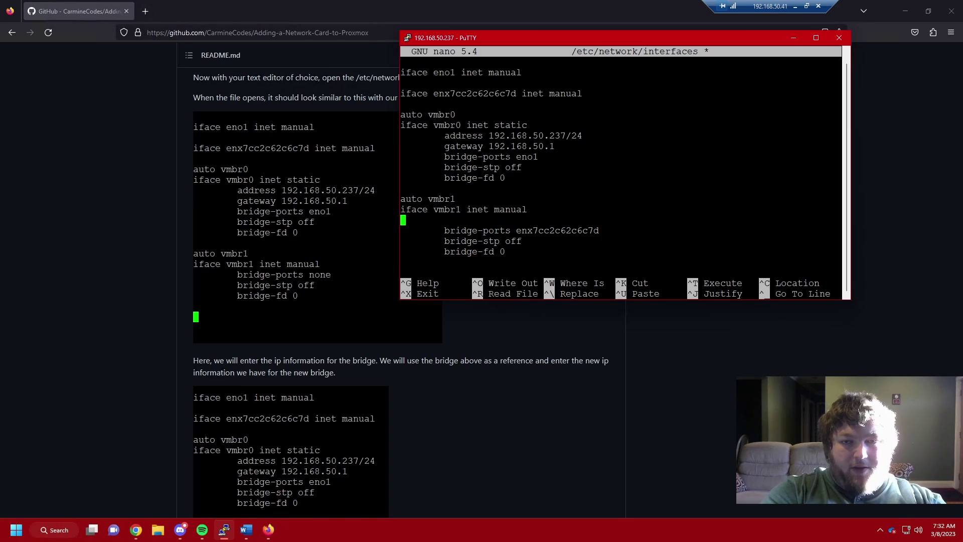
key(Tab)
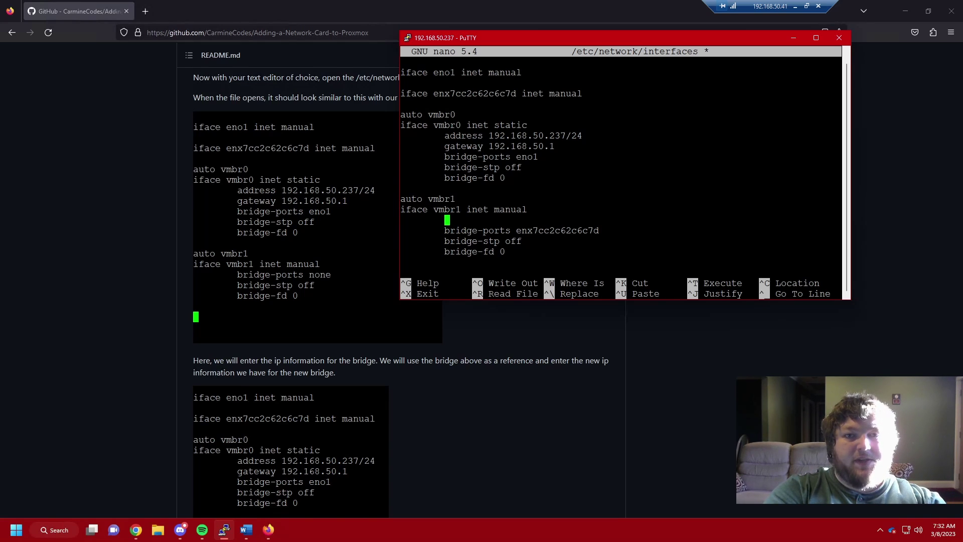
text(adr)
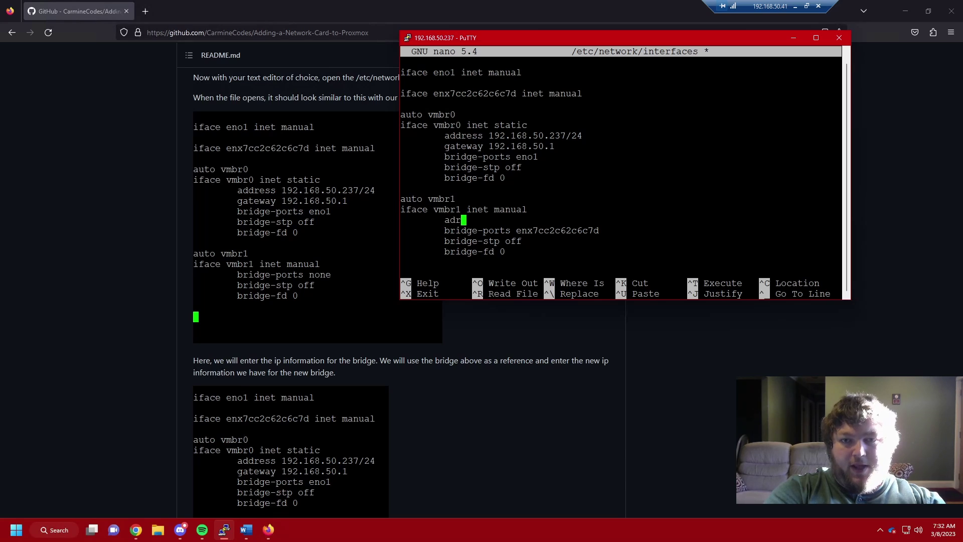
text(ess 182)
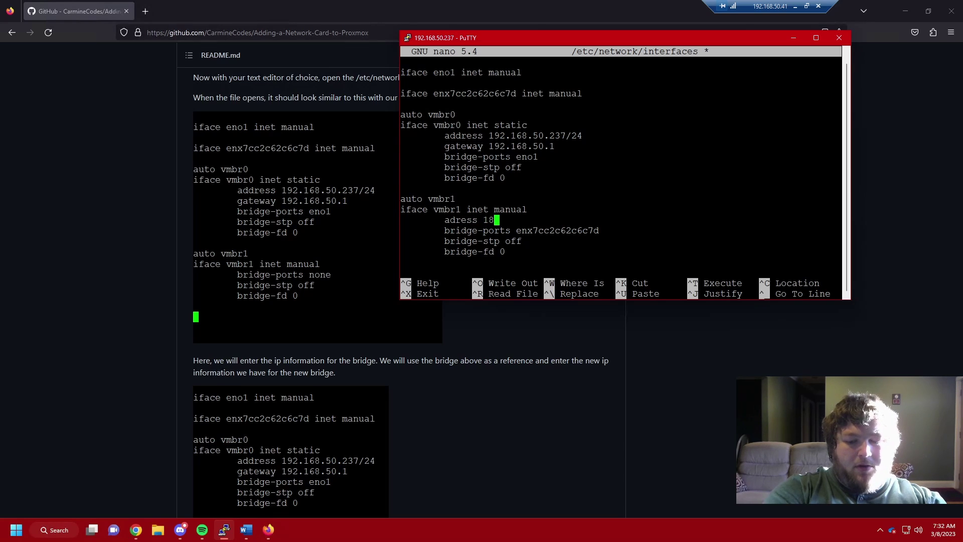
key(BackSpace)
key(BackSpace)
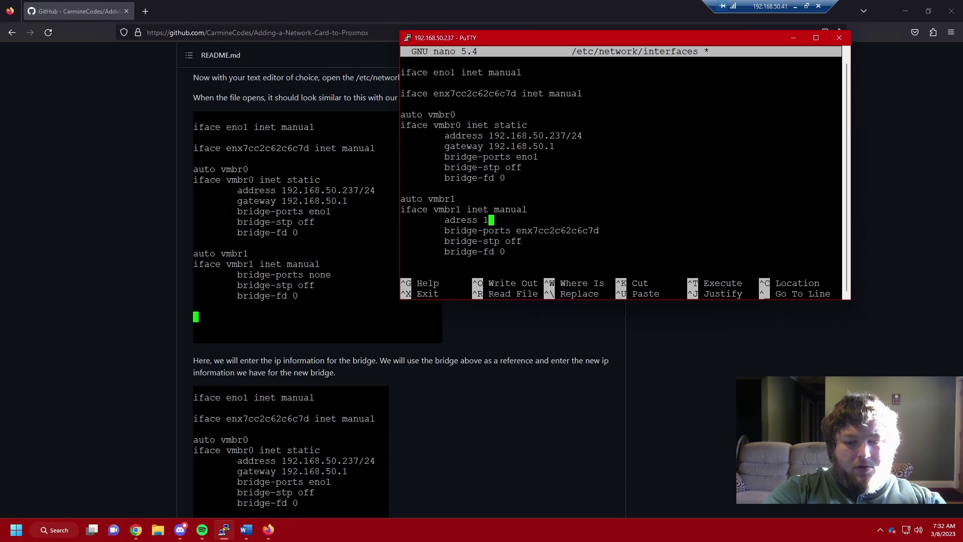
text(91.16)
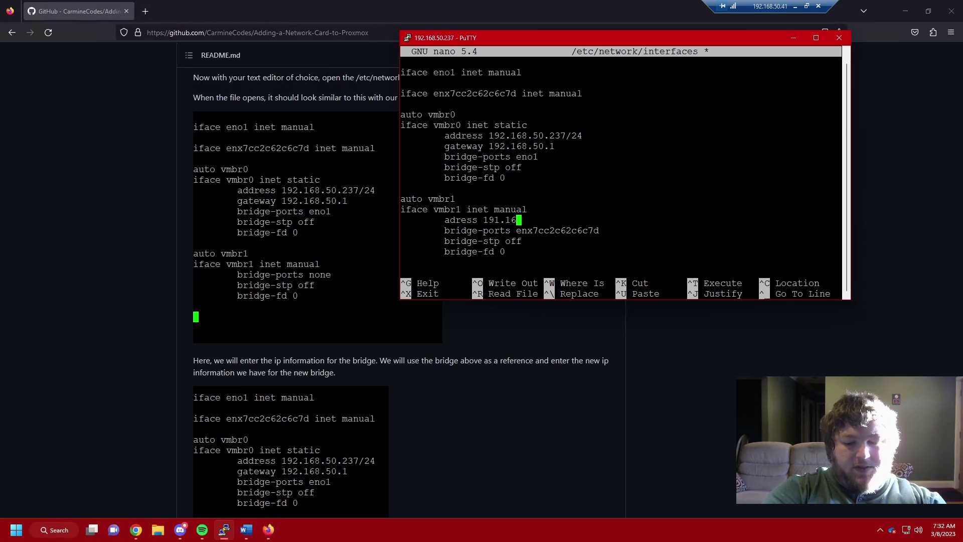
text(9.1.1)
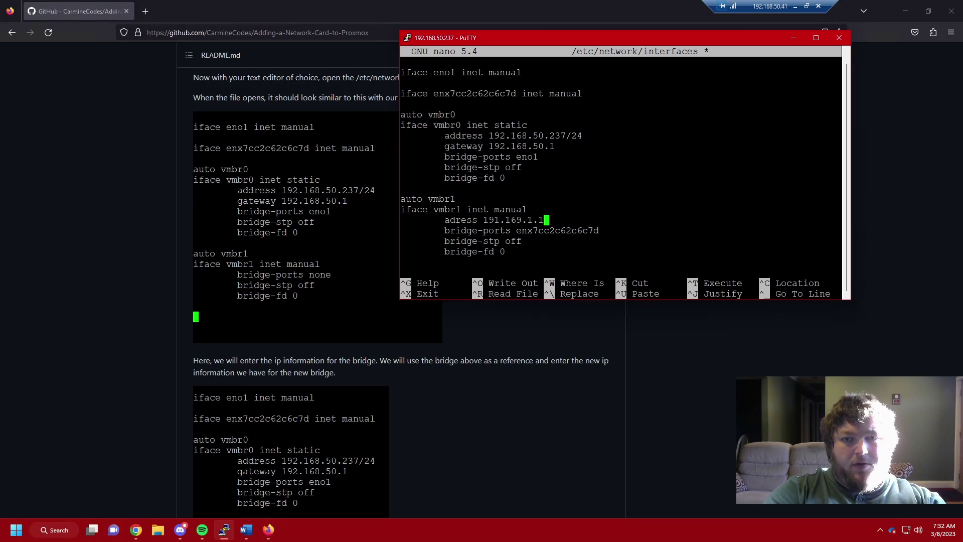
key(BackSpace)
text(2)
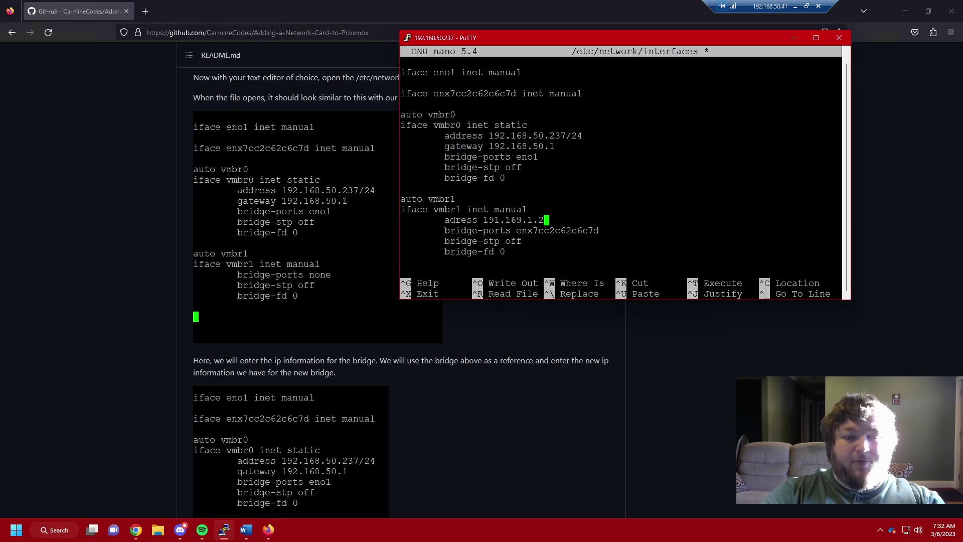
- Add the indented line "gateway 192.1681.1" below the vmbr1 address line and return to the address line
key(Return)
key(Tab)
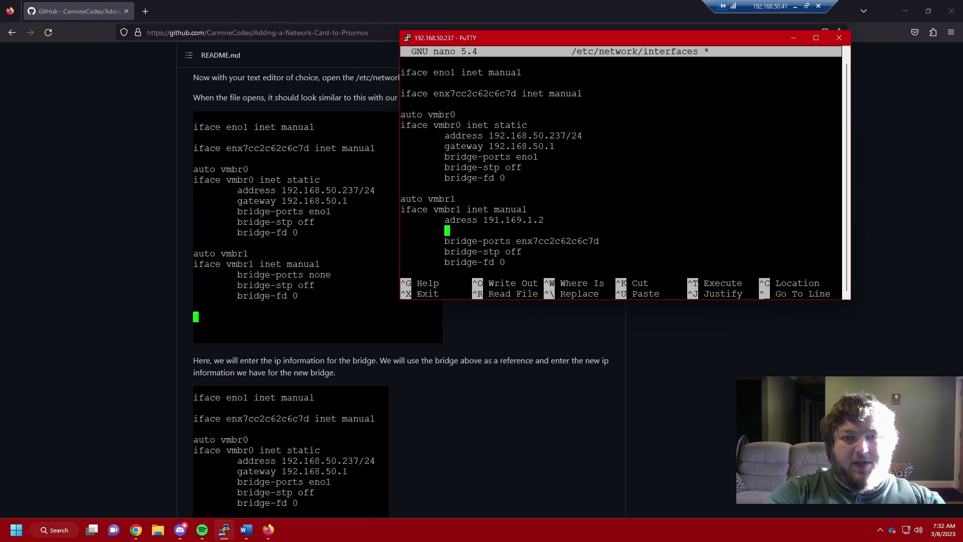
text(gateway)
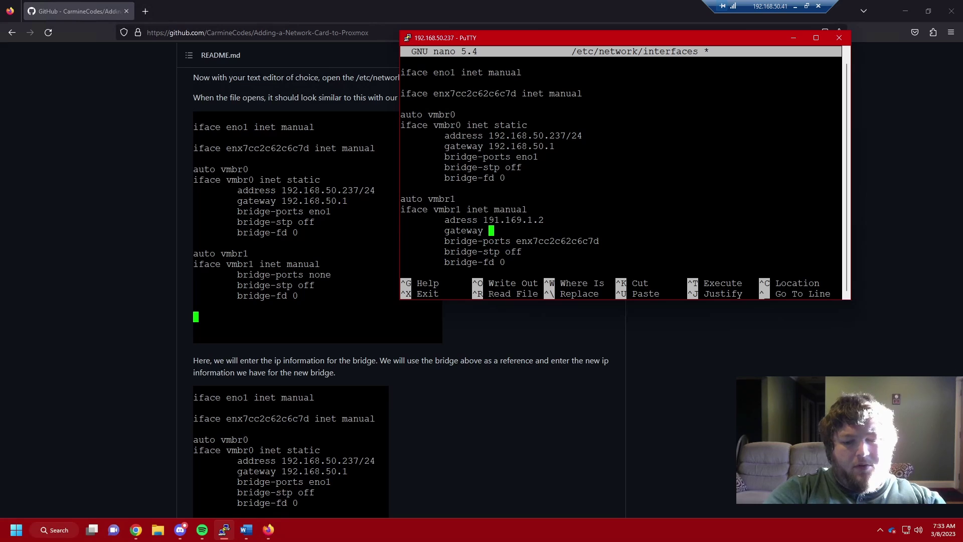
text( 102.)
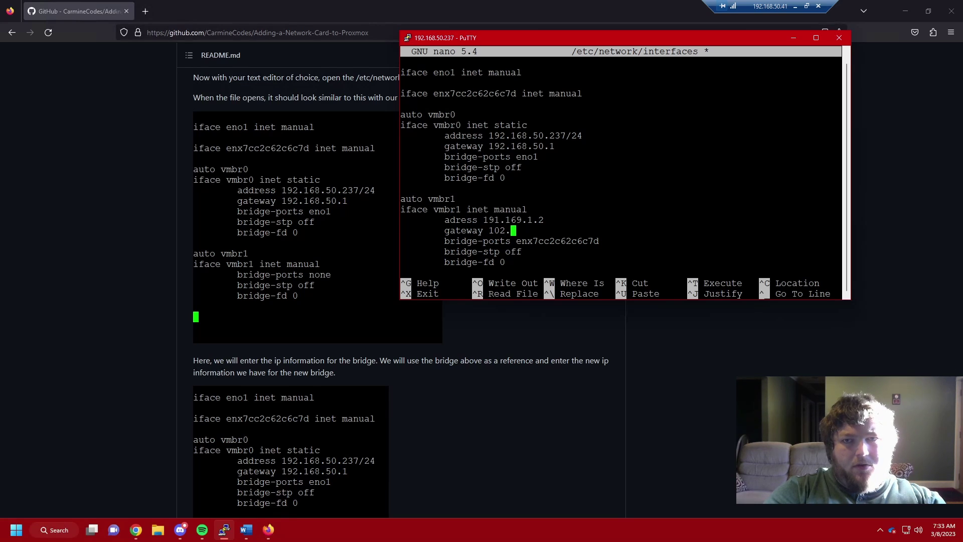
key(BackSpace)
key(BackSpace)
key(BackSpace)
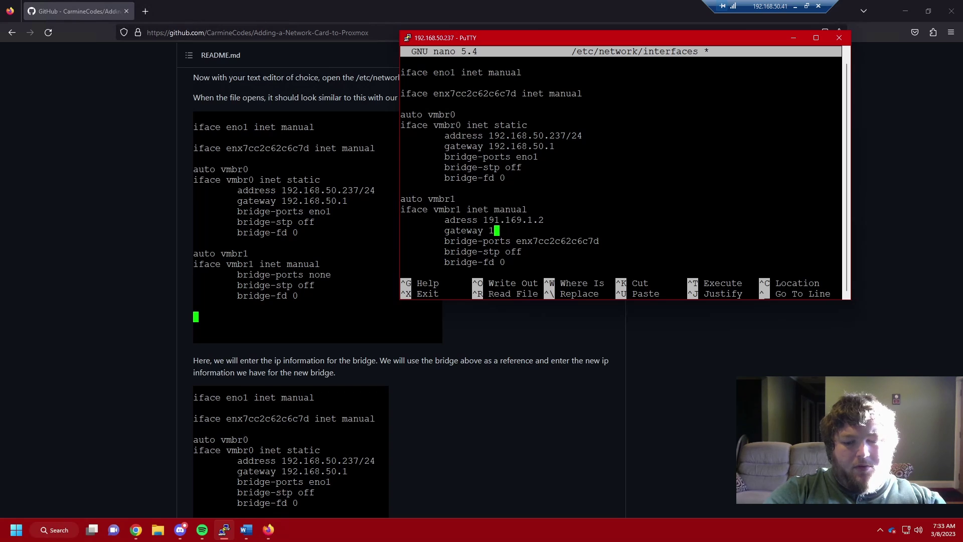
text(92.16)
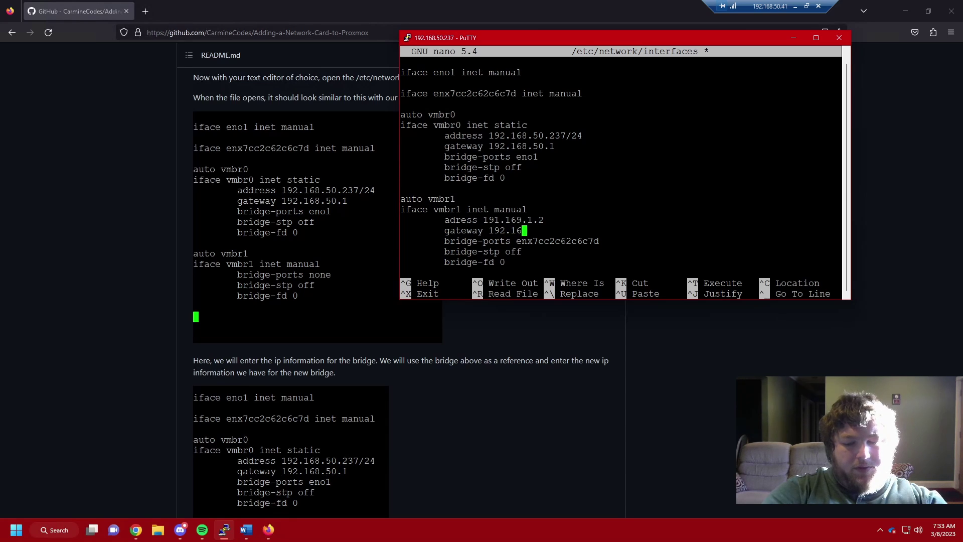
text(81.1)
key(Up)
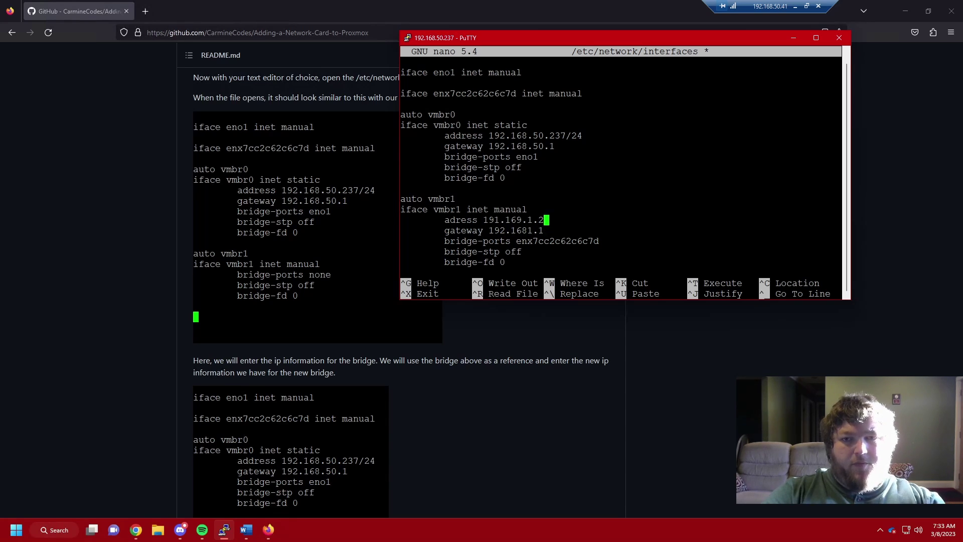
- Append the /24 prefix to the vmbr1 address line, then save the interfaces file and exit the editor
text(/24)
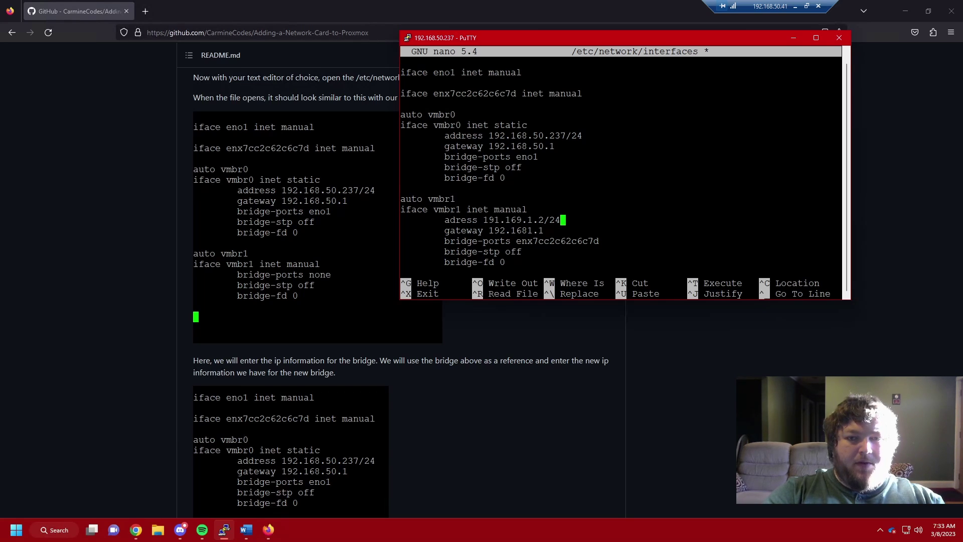
key(Down)
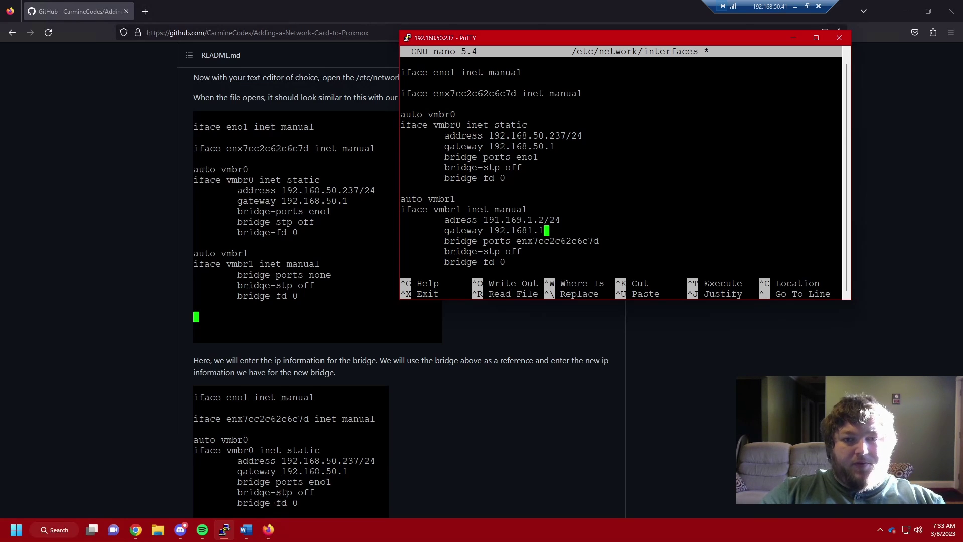
key(ctrl+x)
key(y)
key(Return)
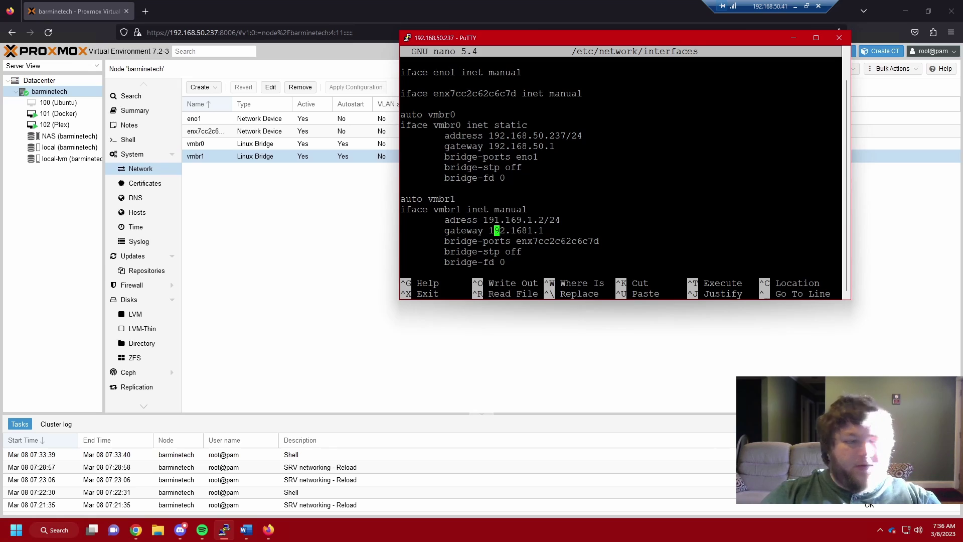
- Correct the vmbr1 gateway to 192.168.1.1 by adding the missing dot, and save /etc/network/interfaces
key(Right)
key(Right)
key(Right)
key(Right)
key(Right)
key(Right)
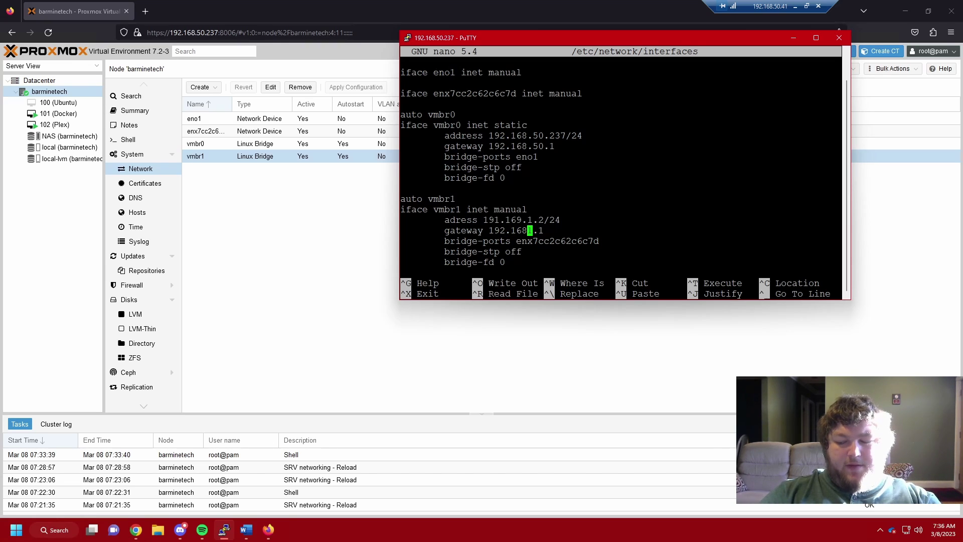
key(KP_5)
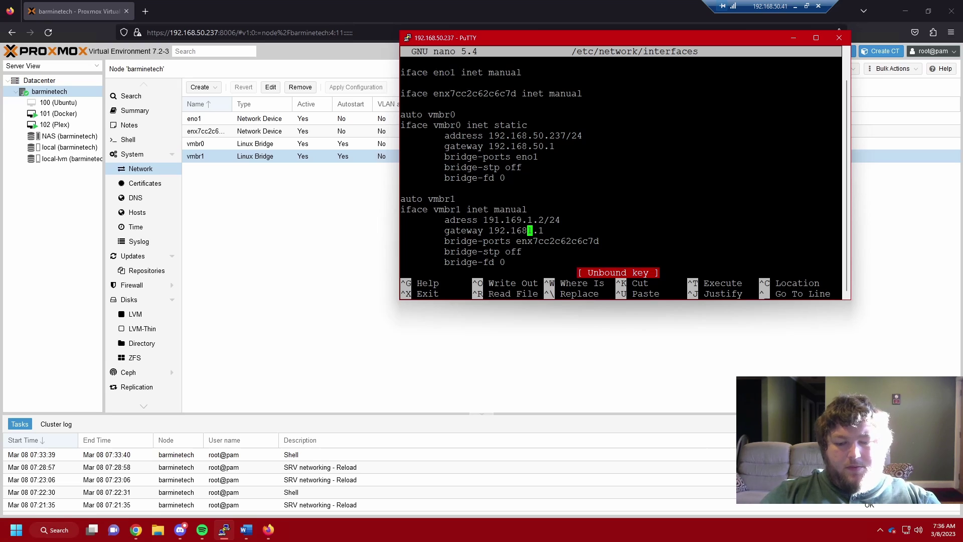
text(.)
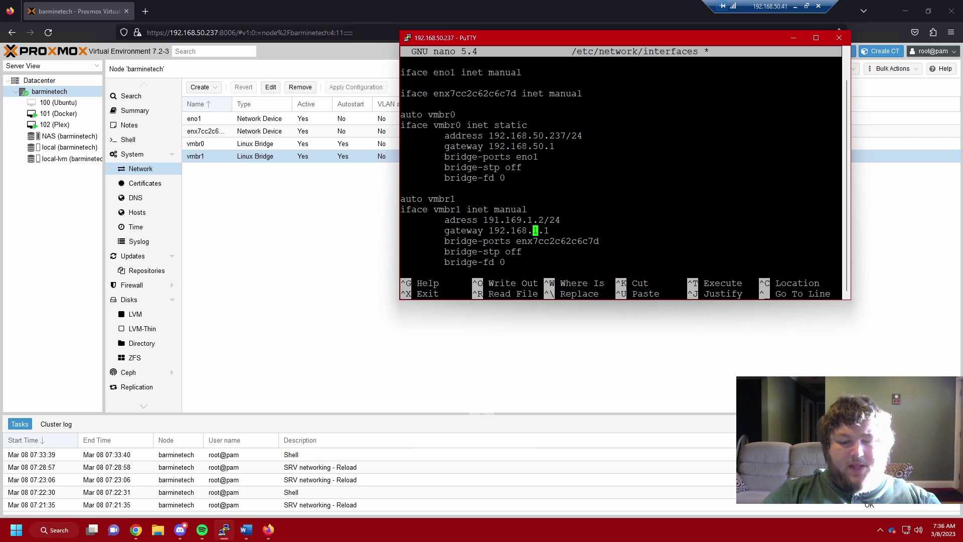
key(ctrl+x)
key(y)
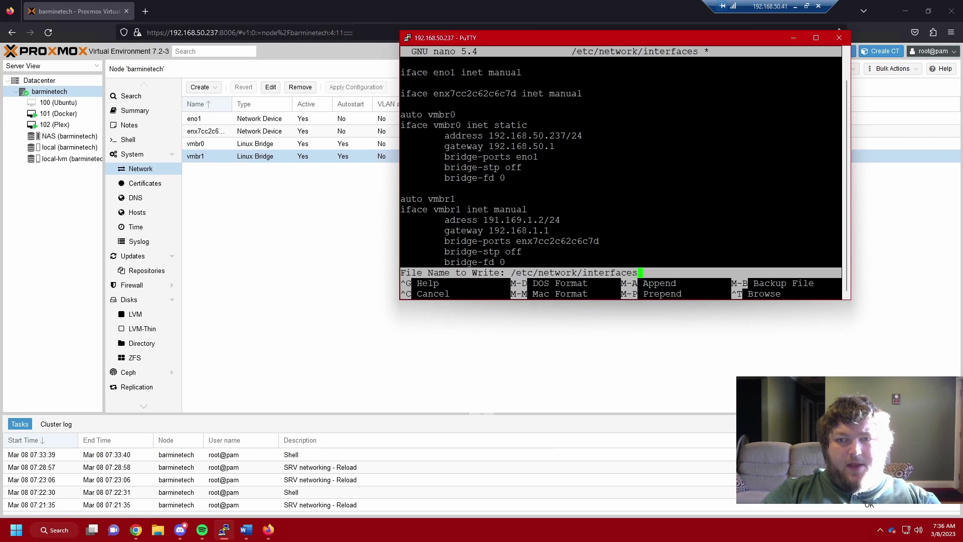
key(Return)
- Switch to the Proxmox web interface and reload the barminetech node's network list to check the vmbr1 entry
click(385, 292)
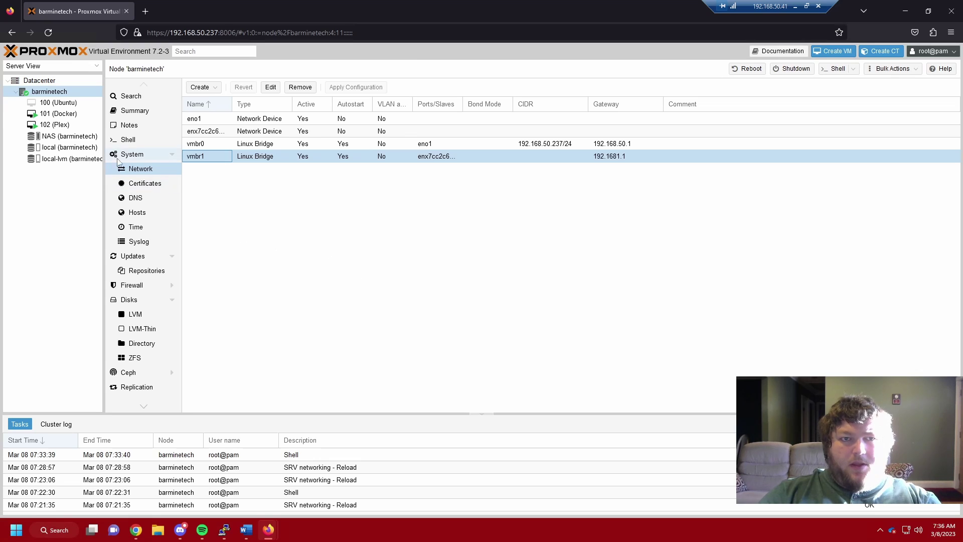
click(142, 126)
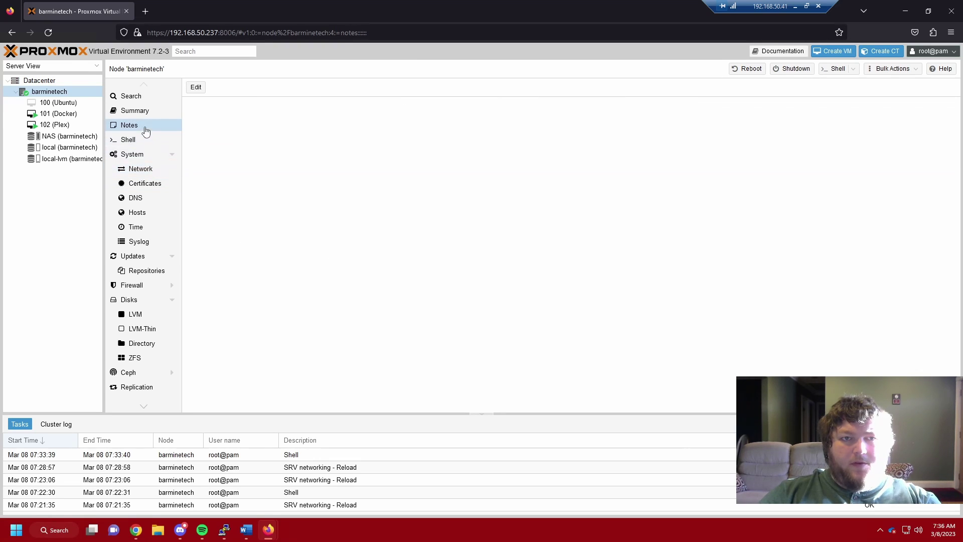
click(139, 169)
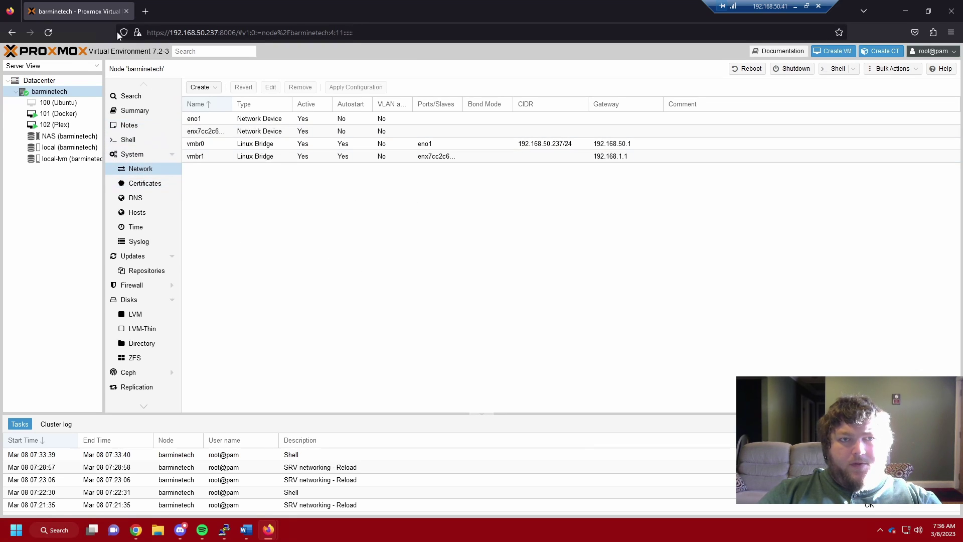
click(49, 33)
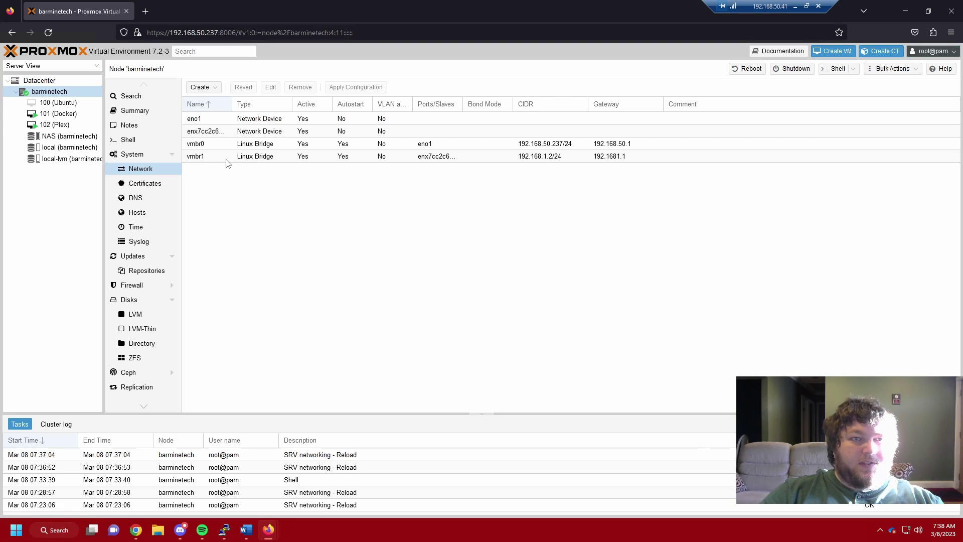
- Add a VirtIO network device on bridge vmbr1 to the hardware of virtual machine 100 (Ubuntu)
click(69, 104)
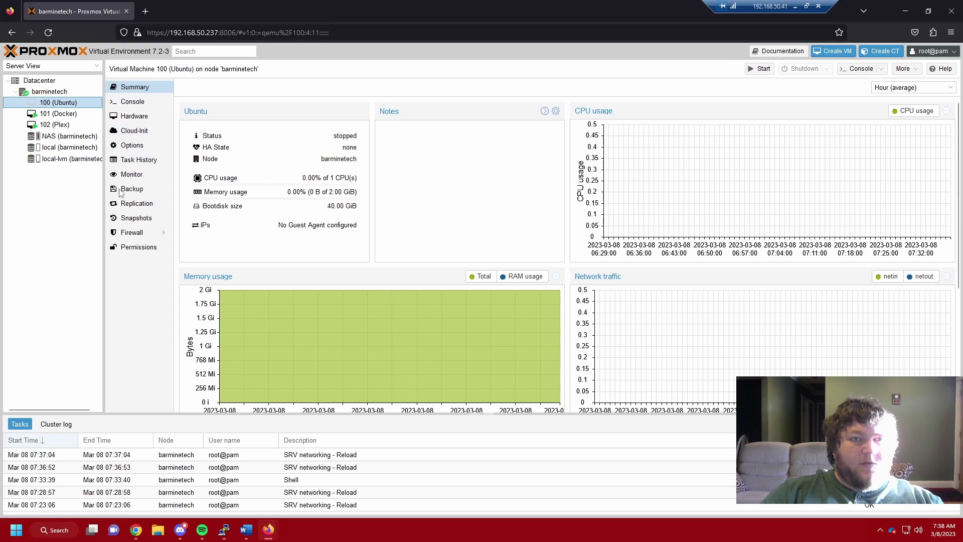
click(134, 117)
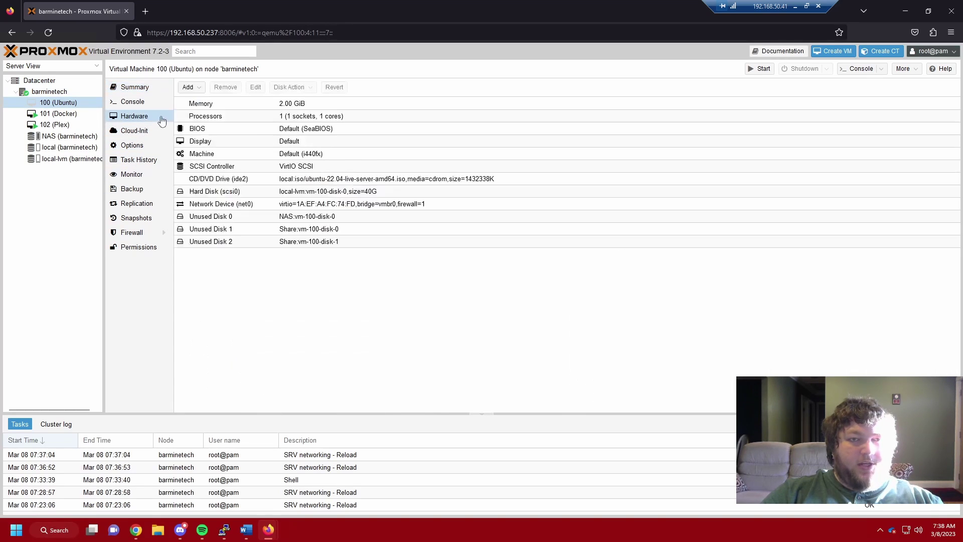
click(190, 87)
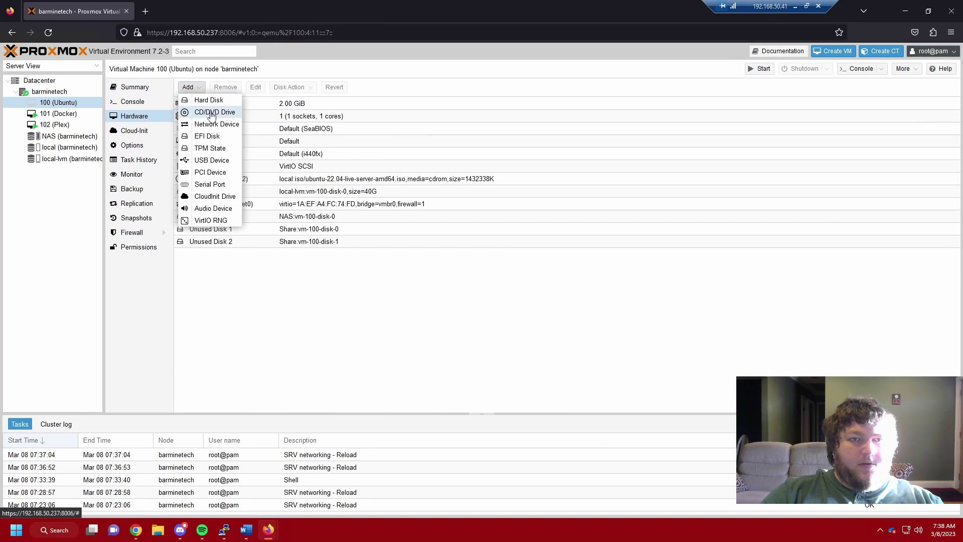
click(211, 124)
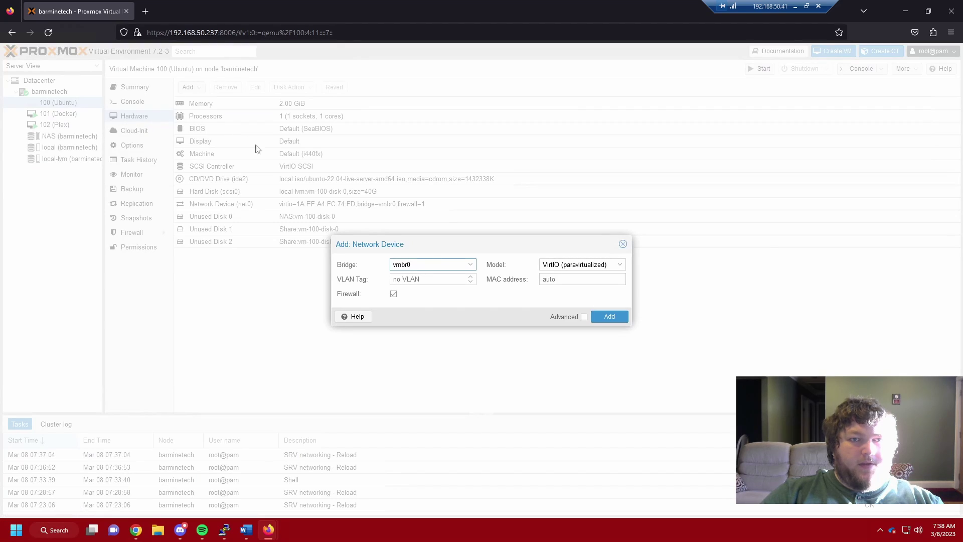
click(471, 266)
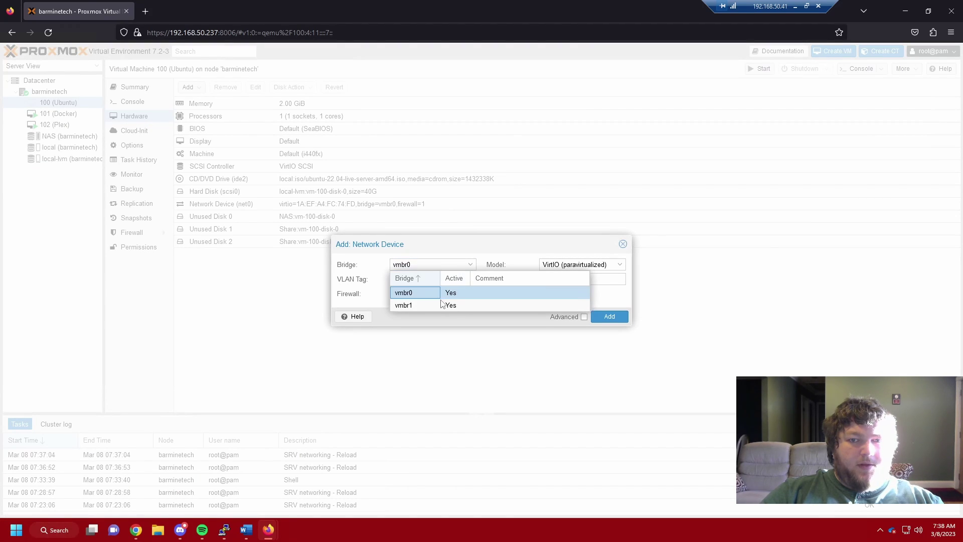
click(406, 306)
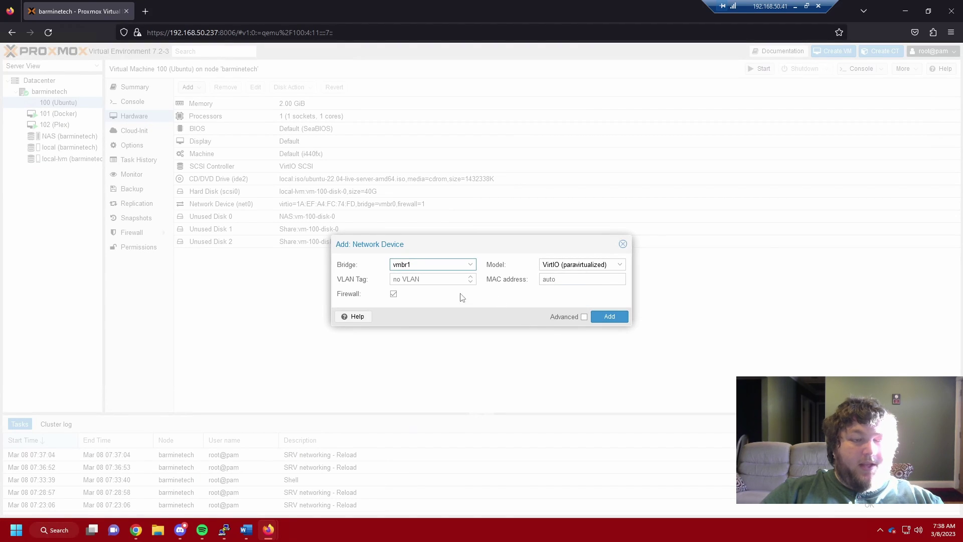
click(609, 316)
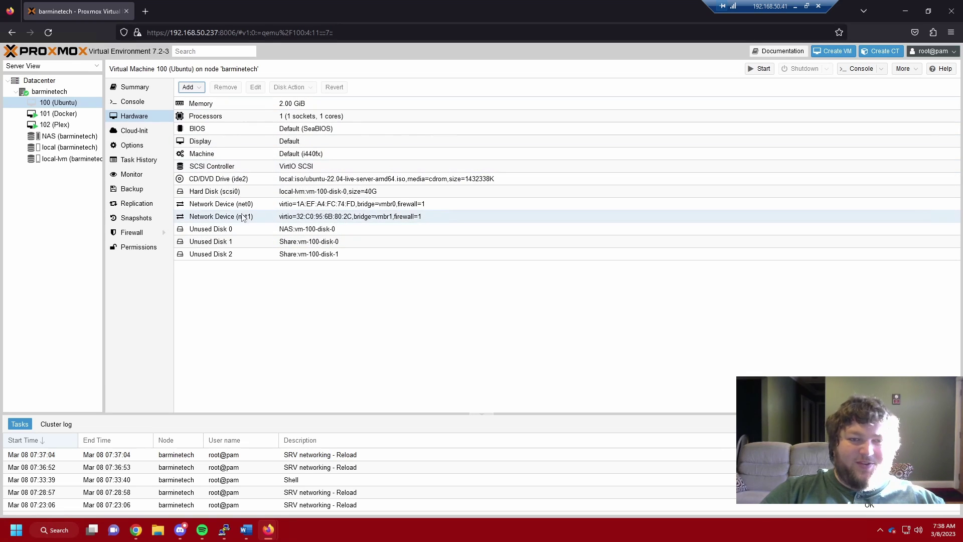
- Remove the vmbr1 network device (net1) from the Ubuntu virtual machine and return to the barminetech node's network list
click(309, 220)
click(227, 88)
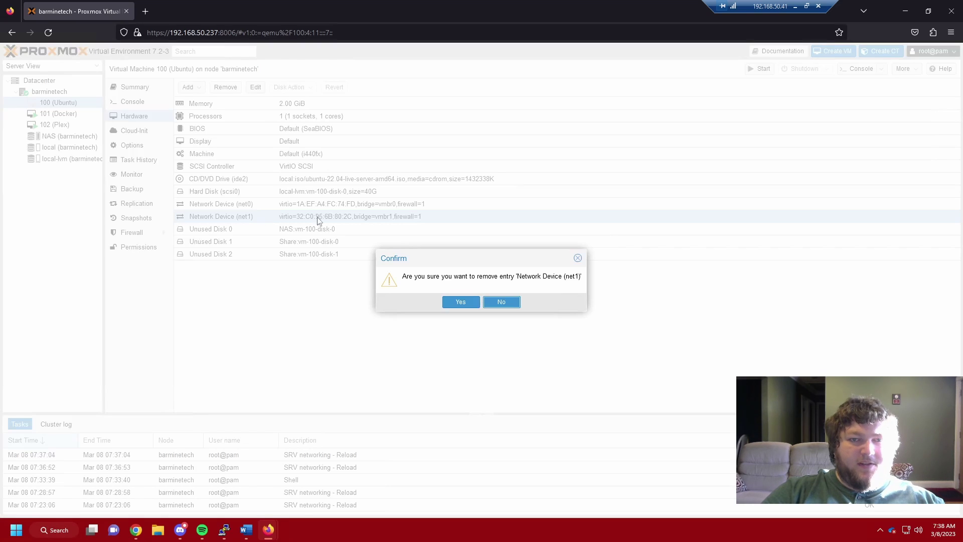
click(456, 302)
click(49, 91)
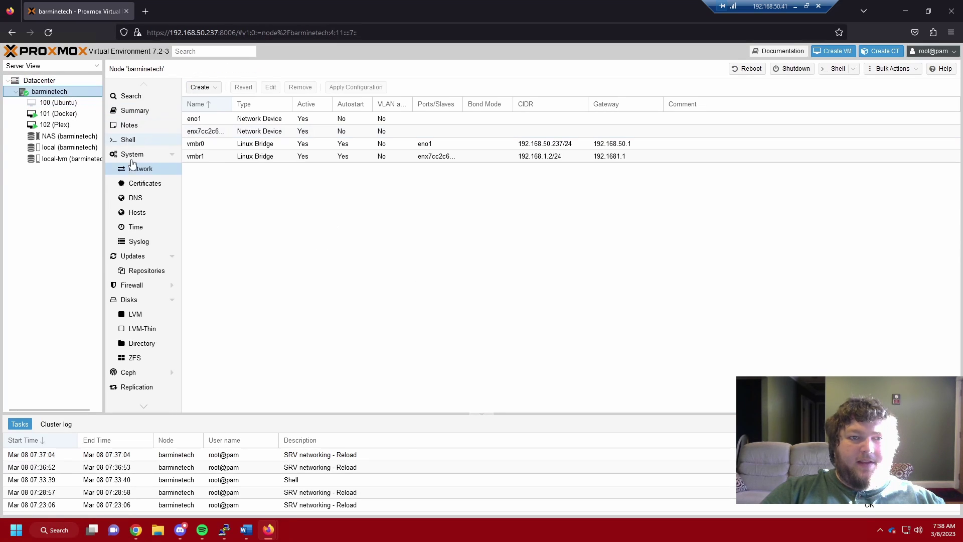